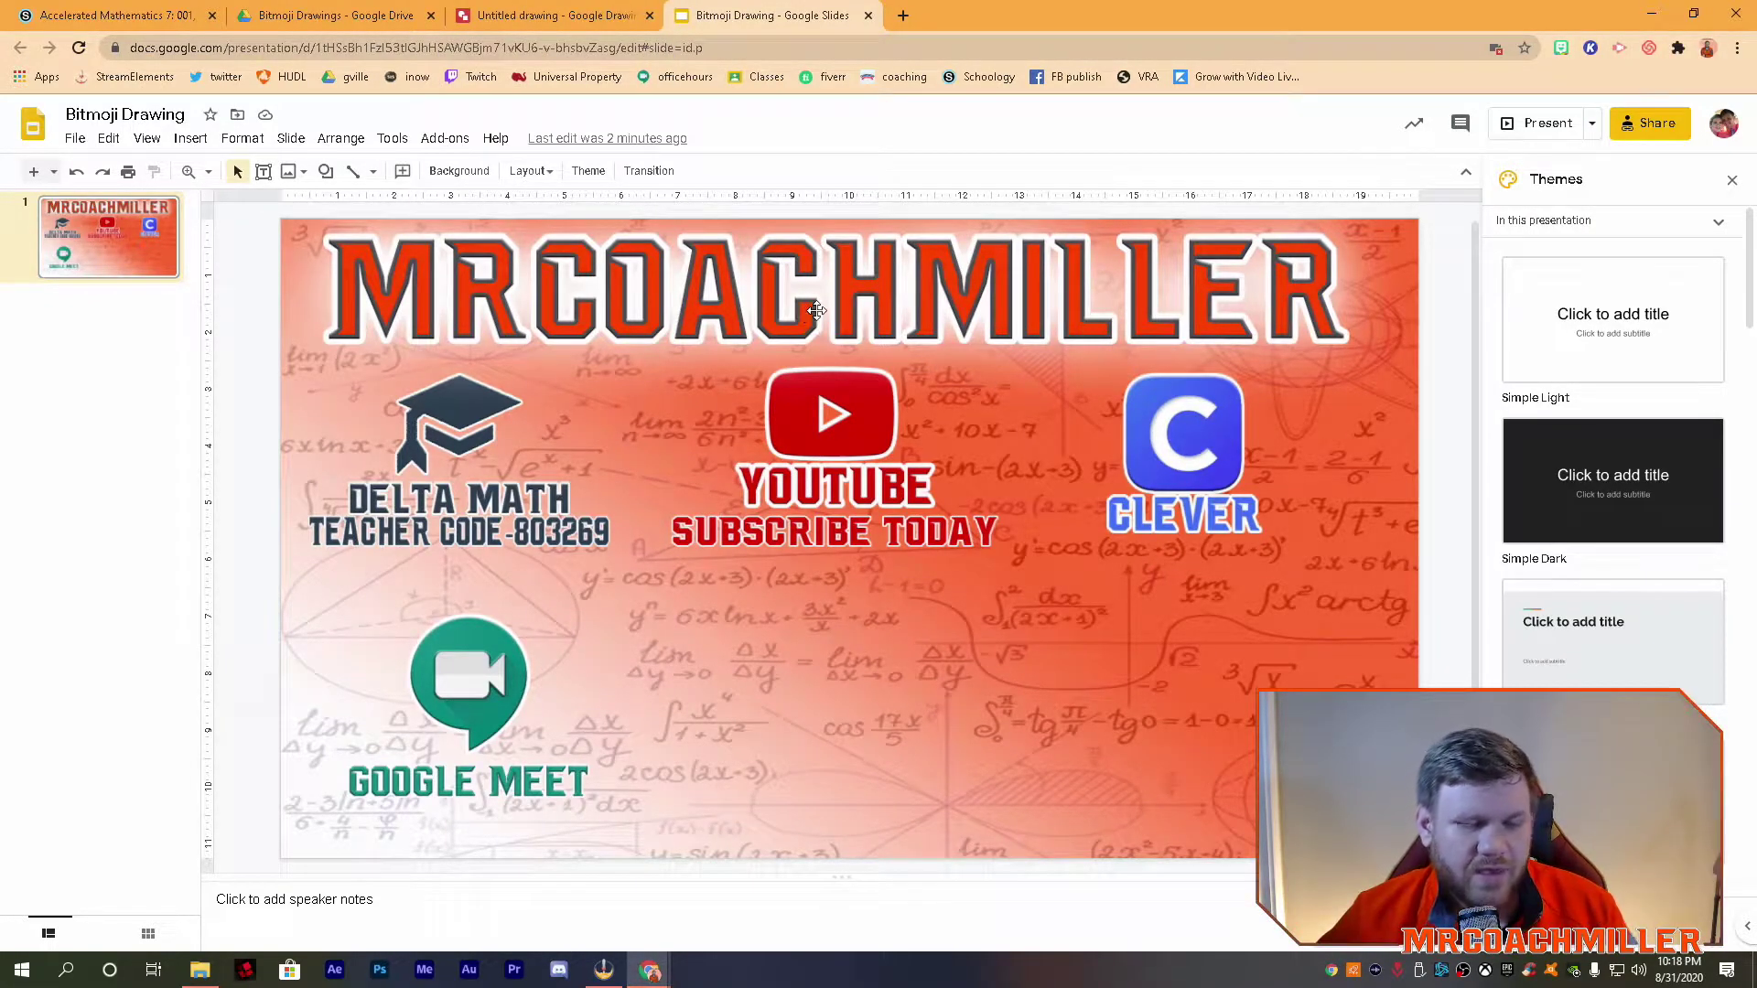
Inspect the links attached to the Delta Math and YouTube images on the slide
{"action": "left_click", "coordinate": [464, 441]}
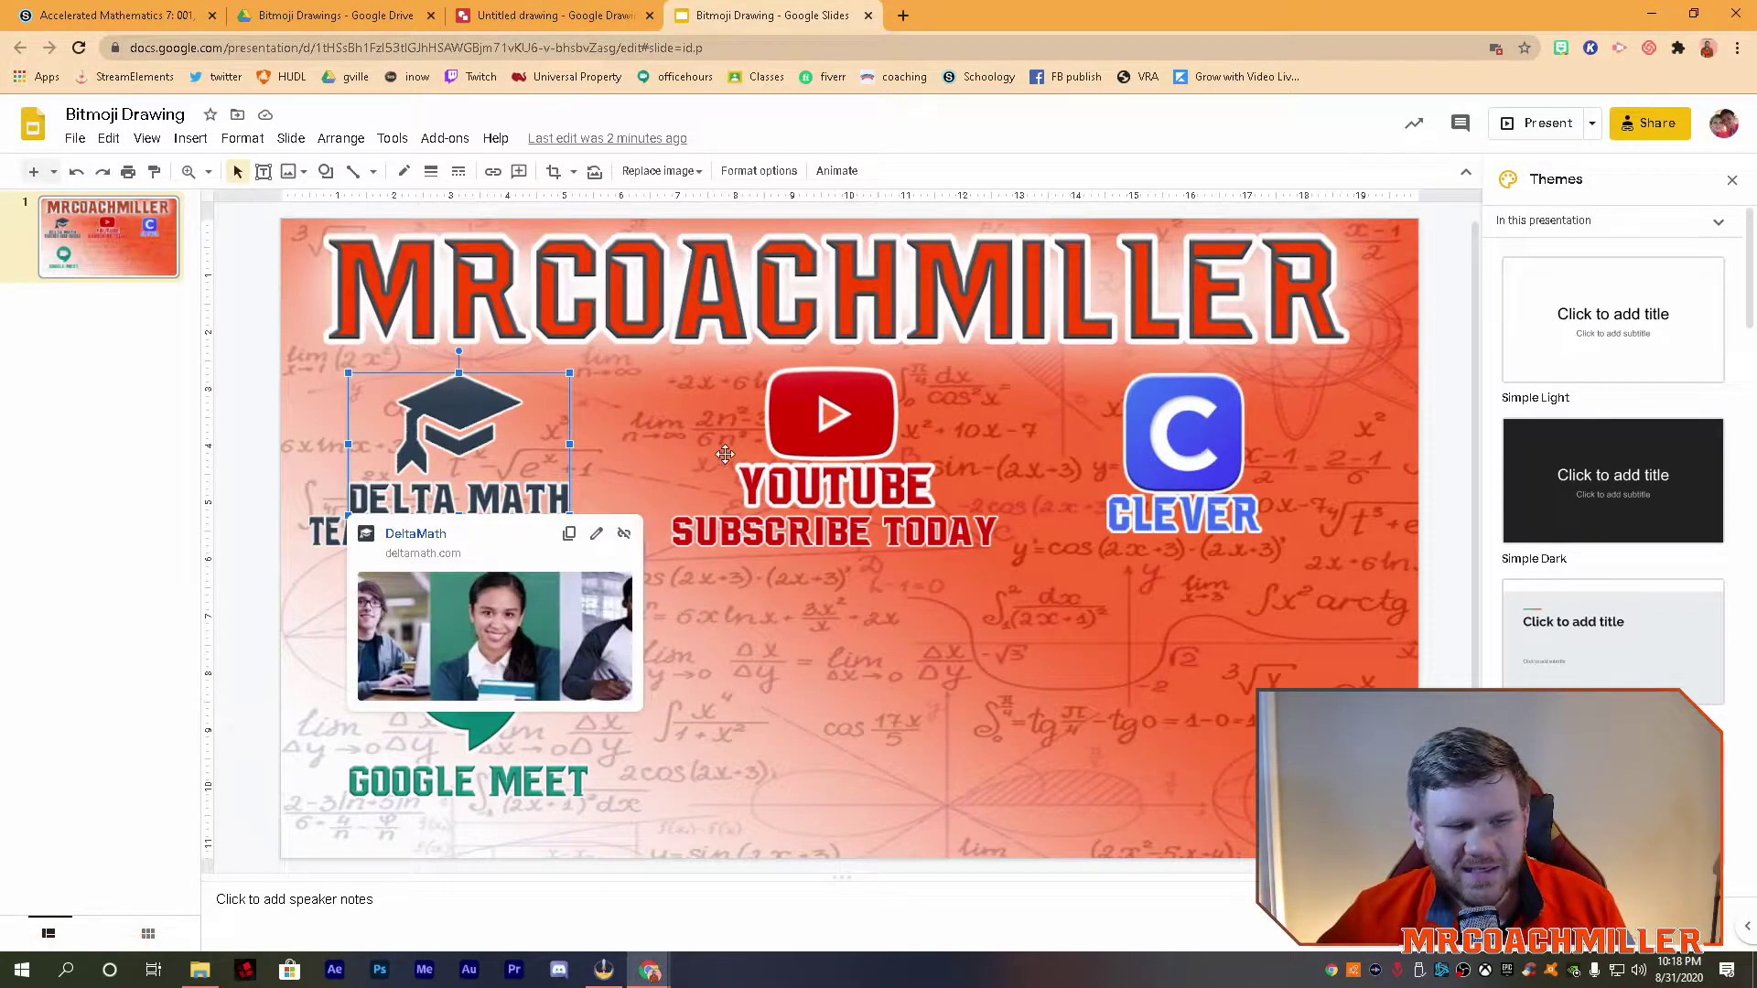
{"action": "left_click", "coordinate": [837, 421]}
{"action": "mouse_move", "coordinate": [842, 527]}
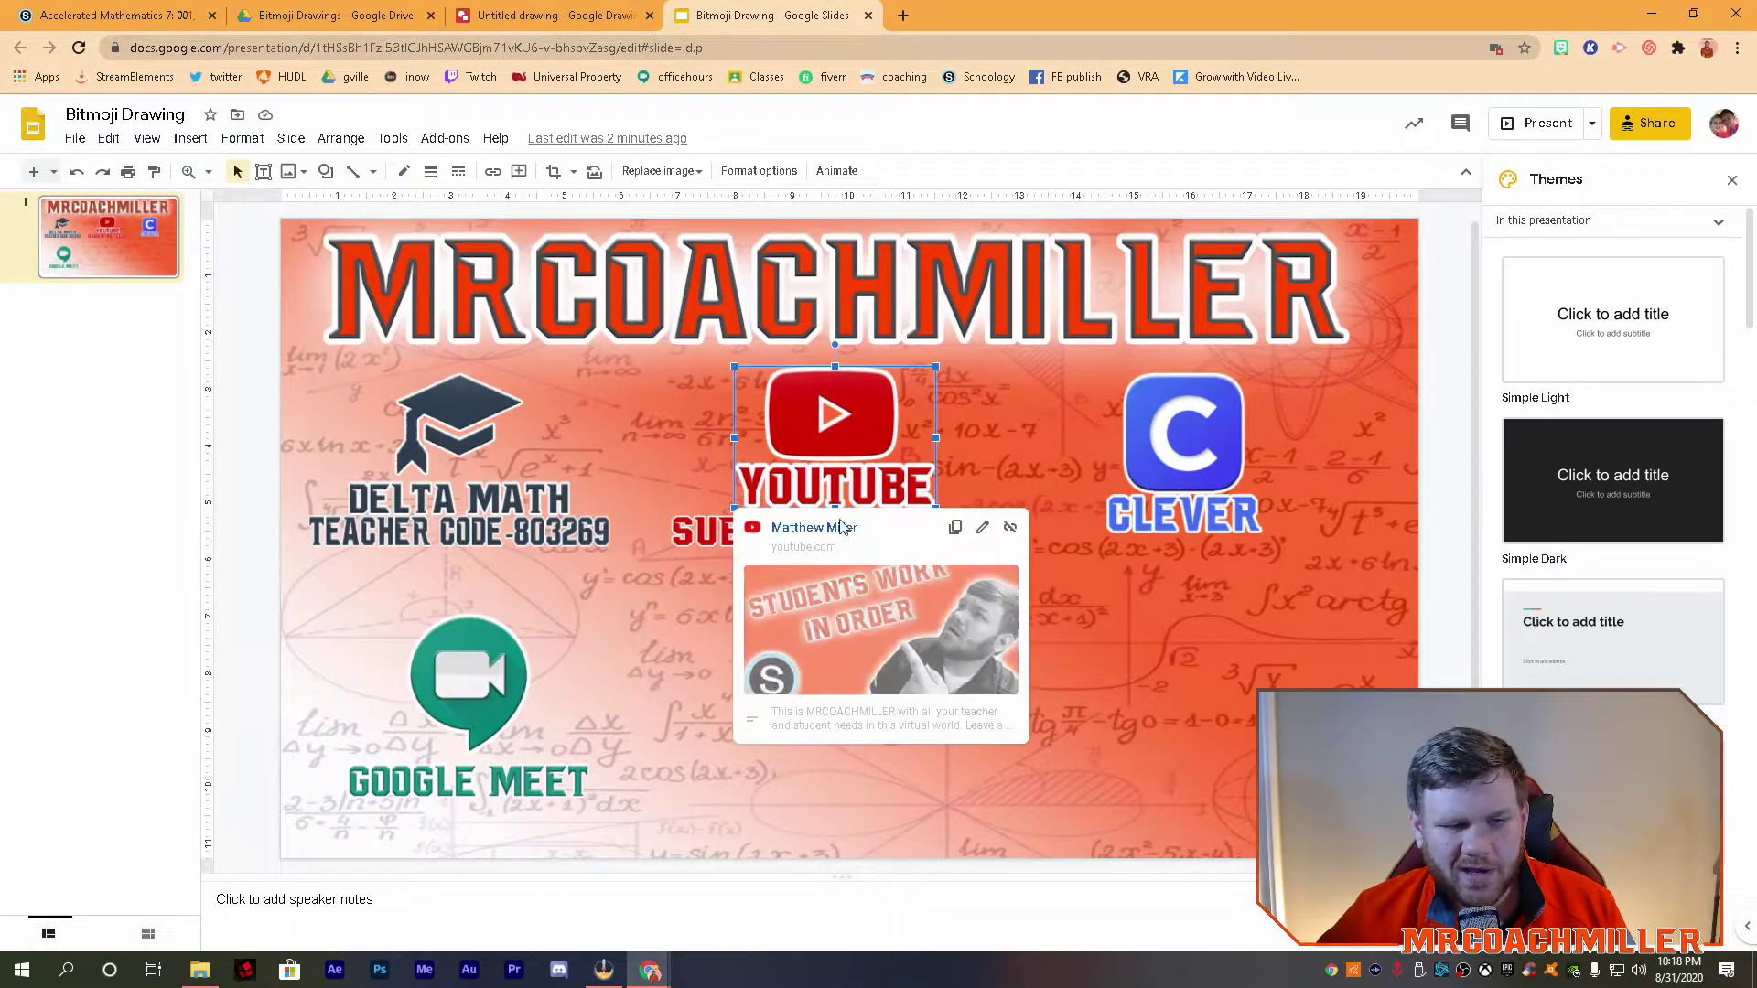
{"action": "left_click", "coordinate": [1449, 318]}
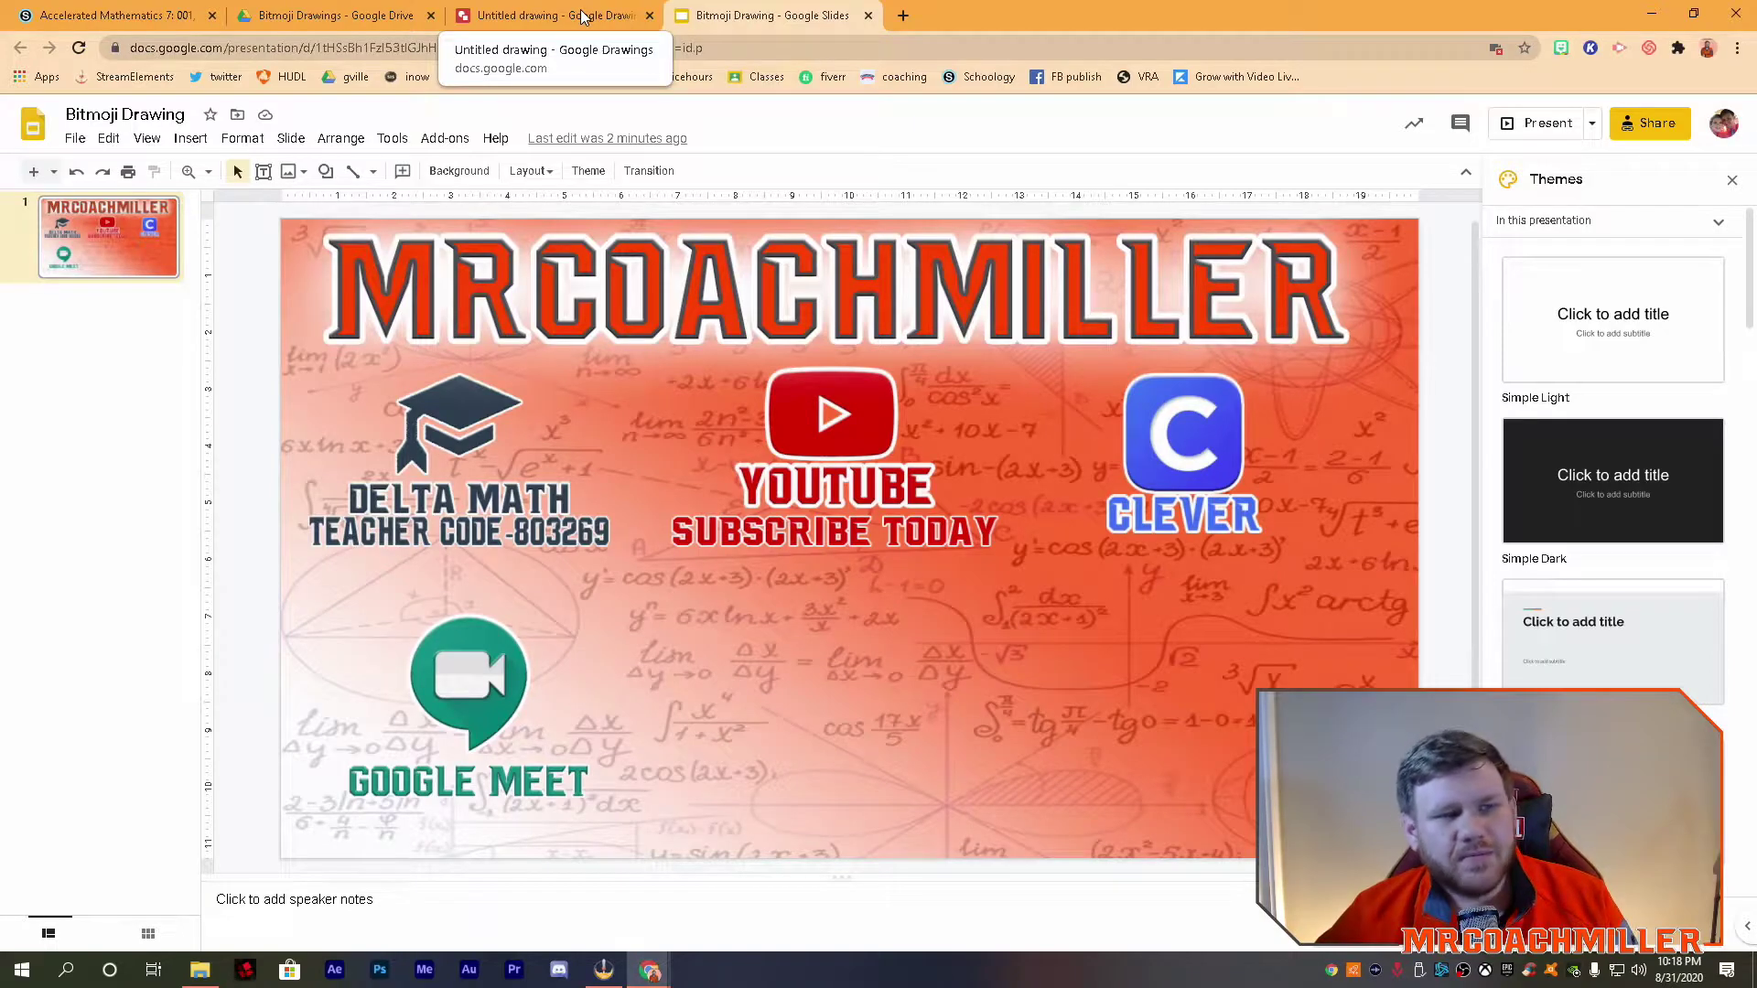
Close the old untitled drawing and create a new Google Drawing in the shared Bitmoji Drawings folder in Google Drive
{"action": "left_click", "coordinate": [650, 16]}
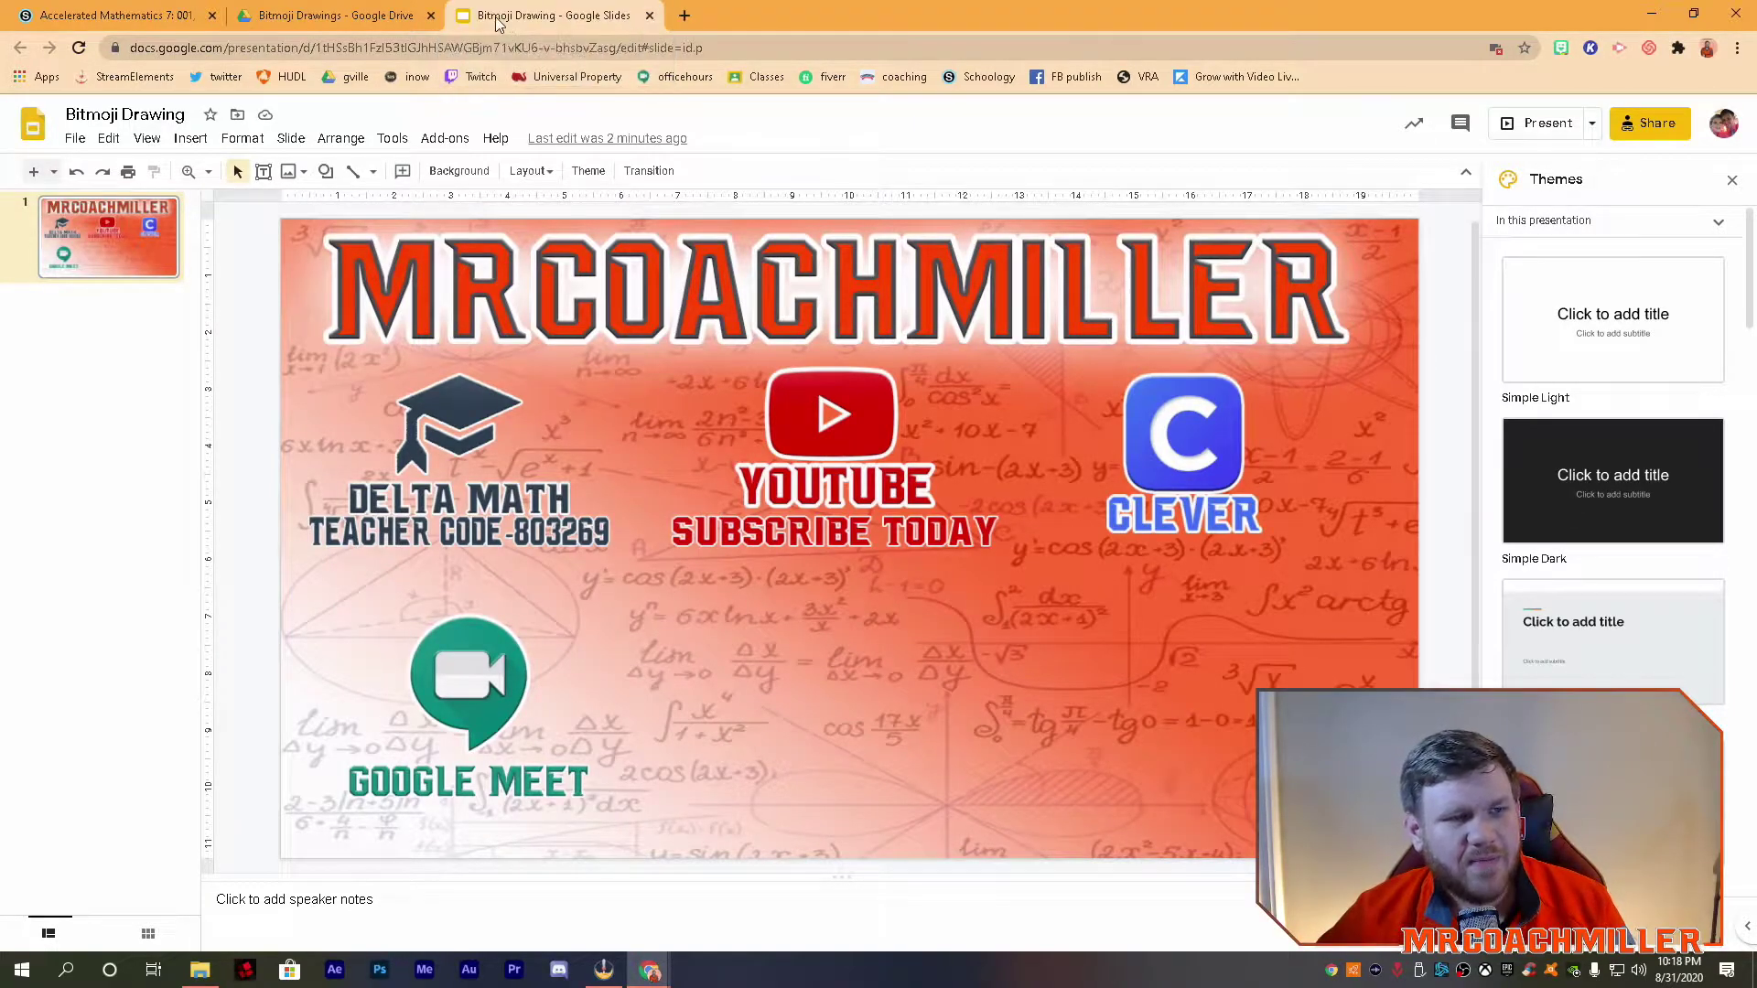
{"action": "left_click", "coordinate": [369, 11]}
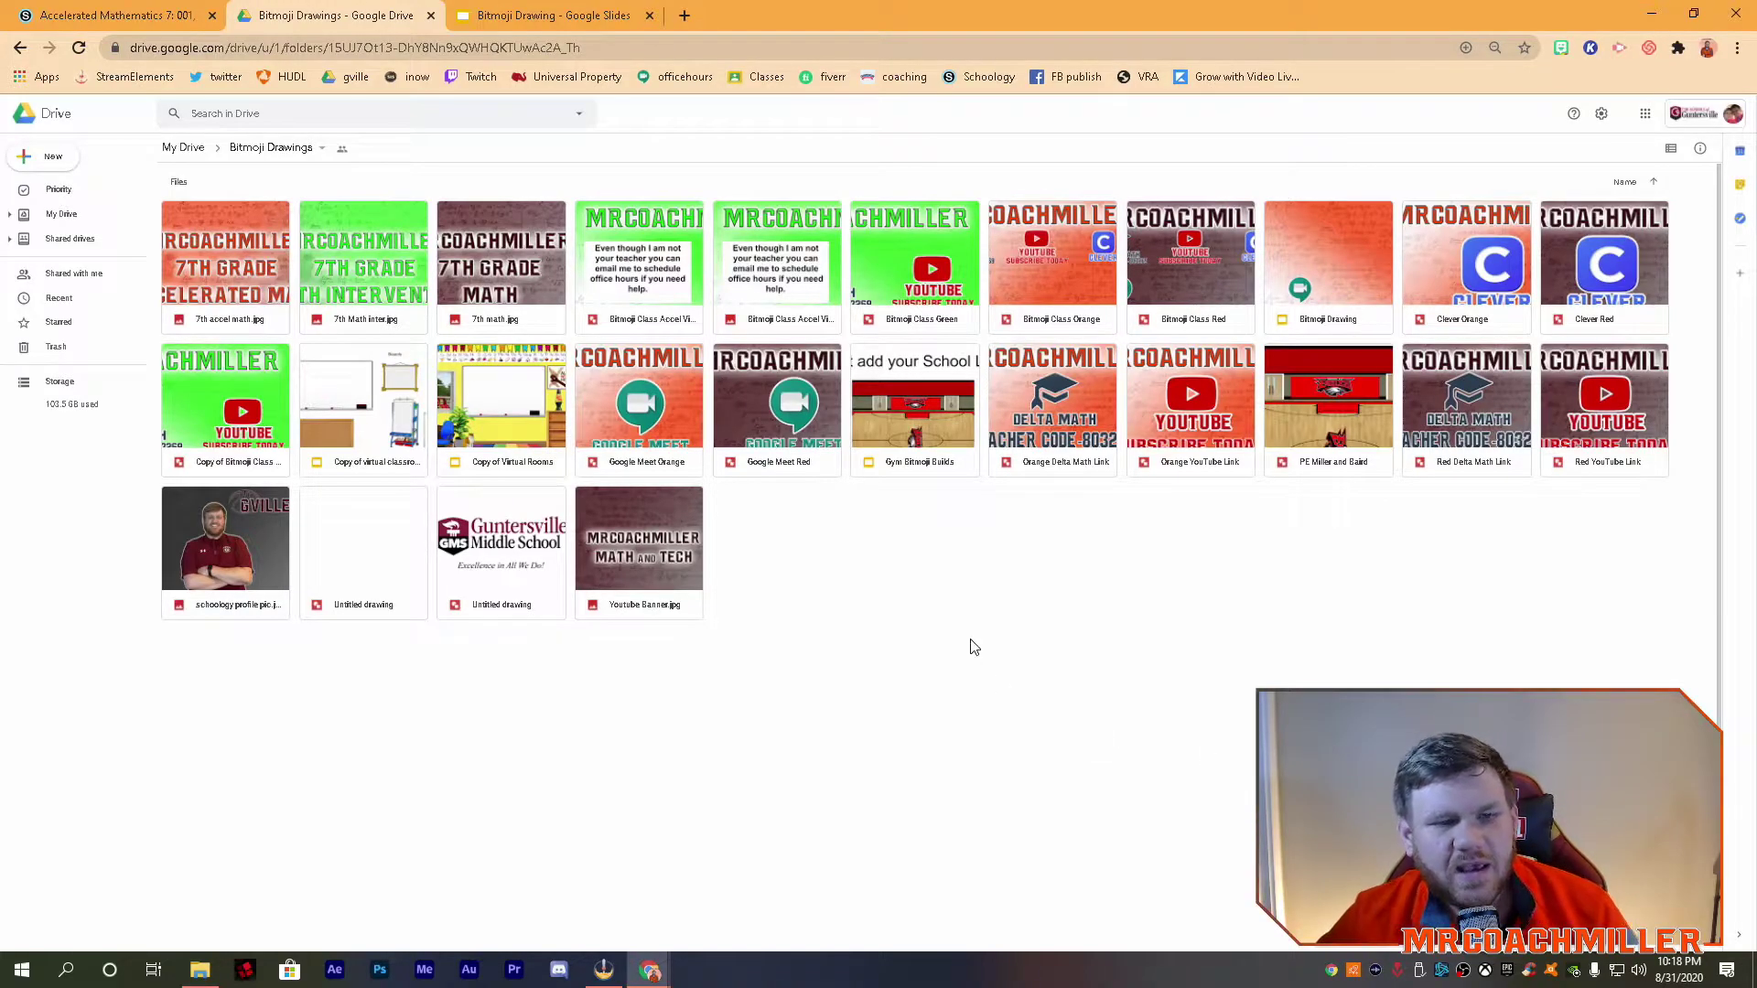
{"action": "left_click", "coordinate": [41, 157]}
{"action": "mouse_move", "coordinate": [66, 304]}
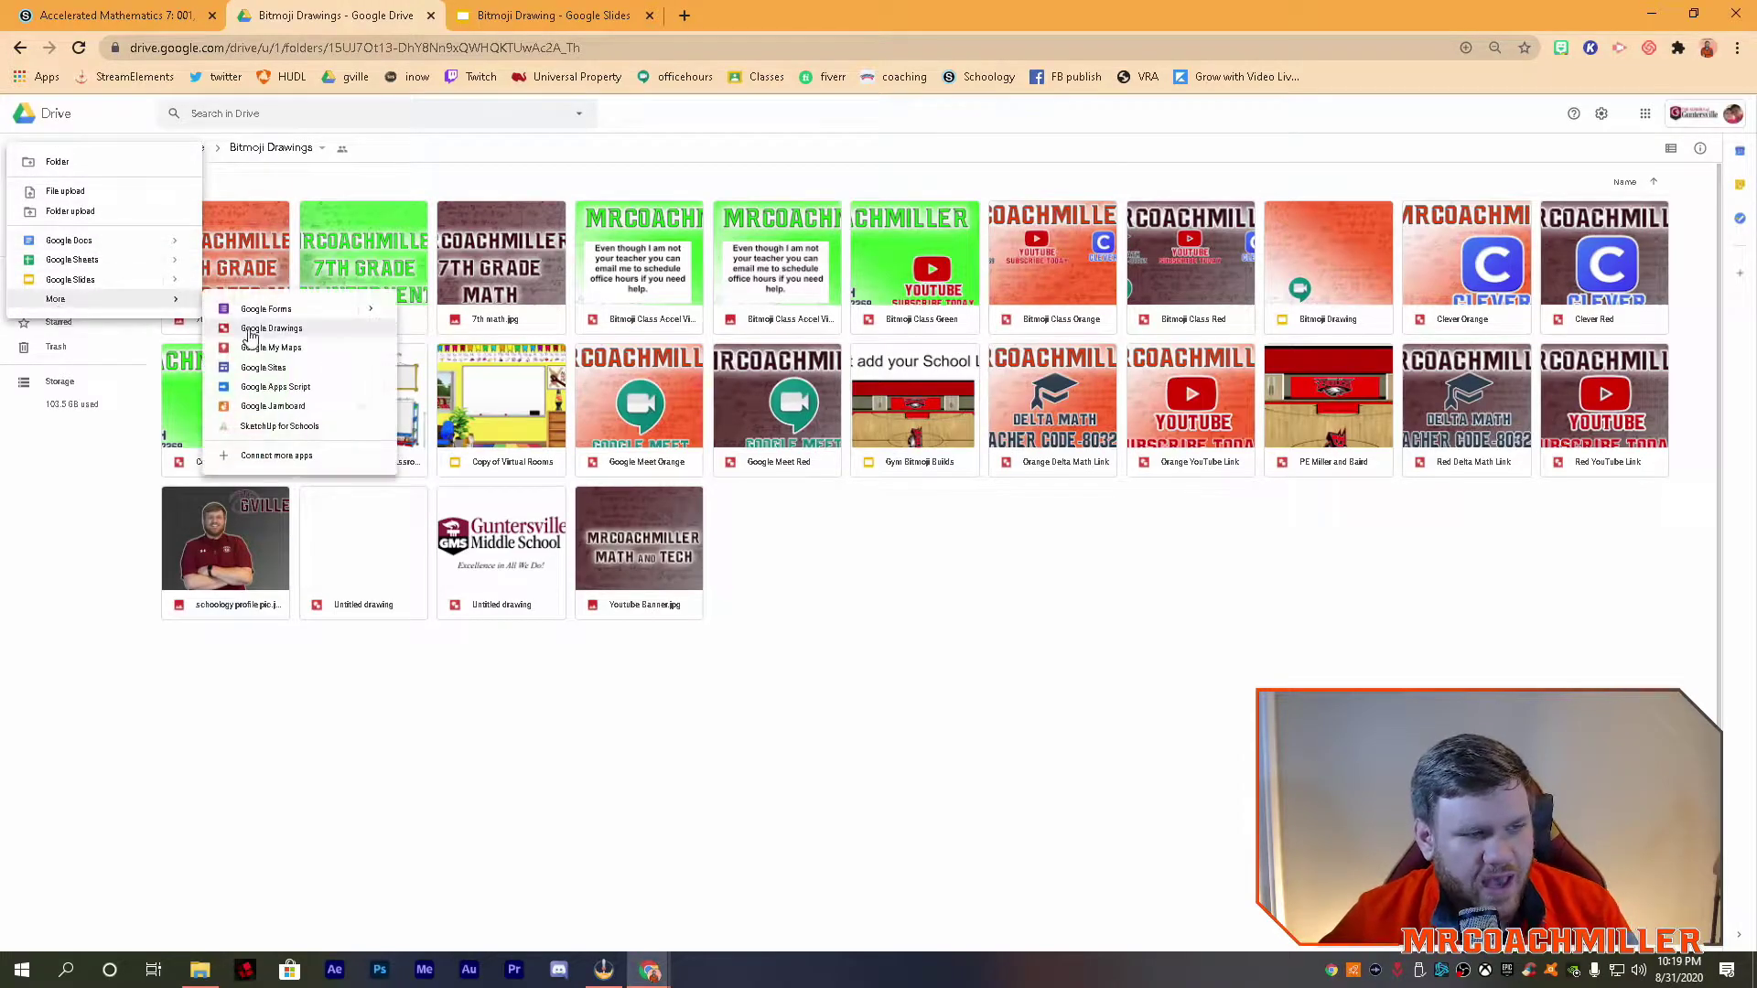
{"action": "left_click", "coordinate": [282, 329]}
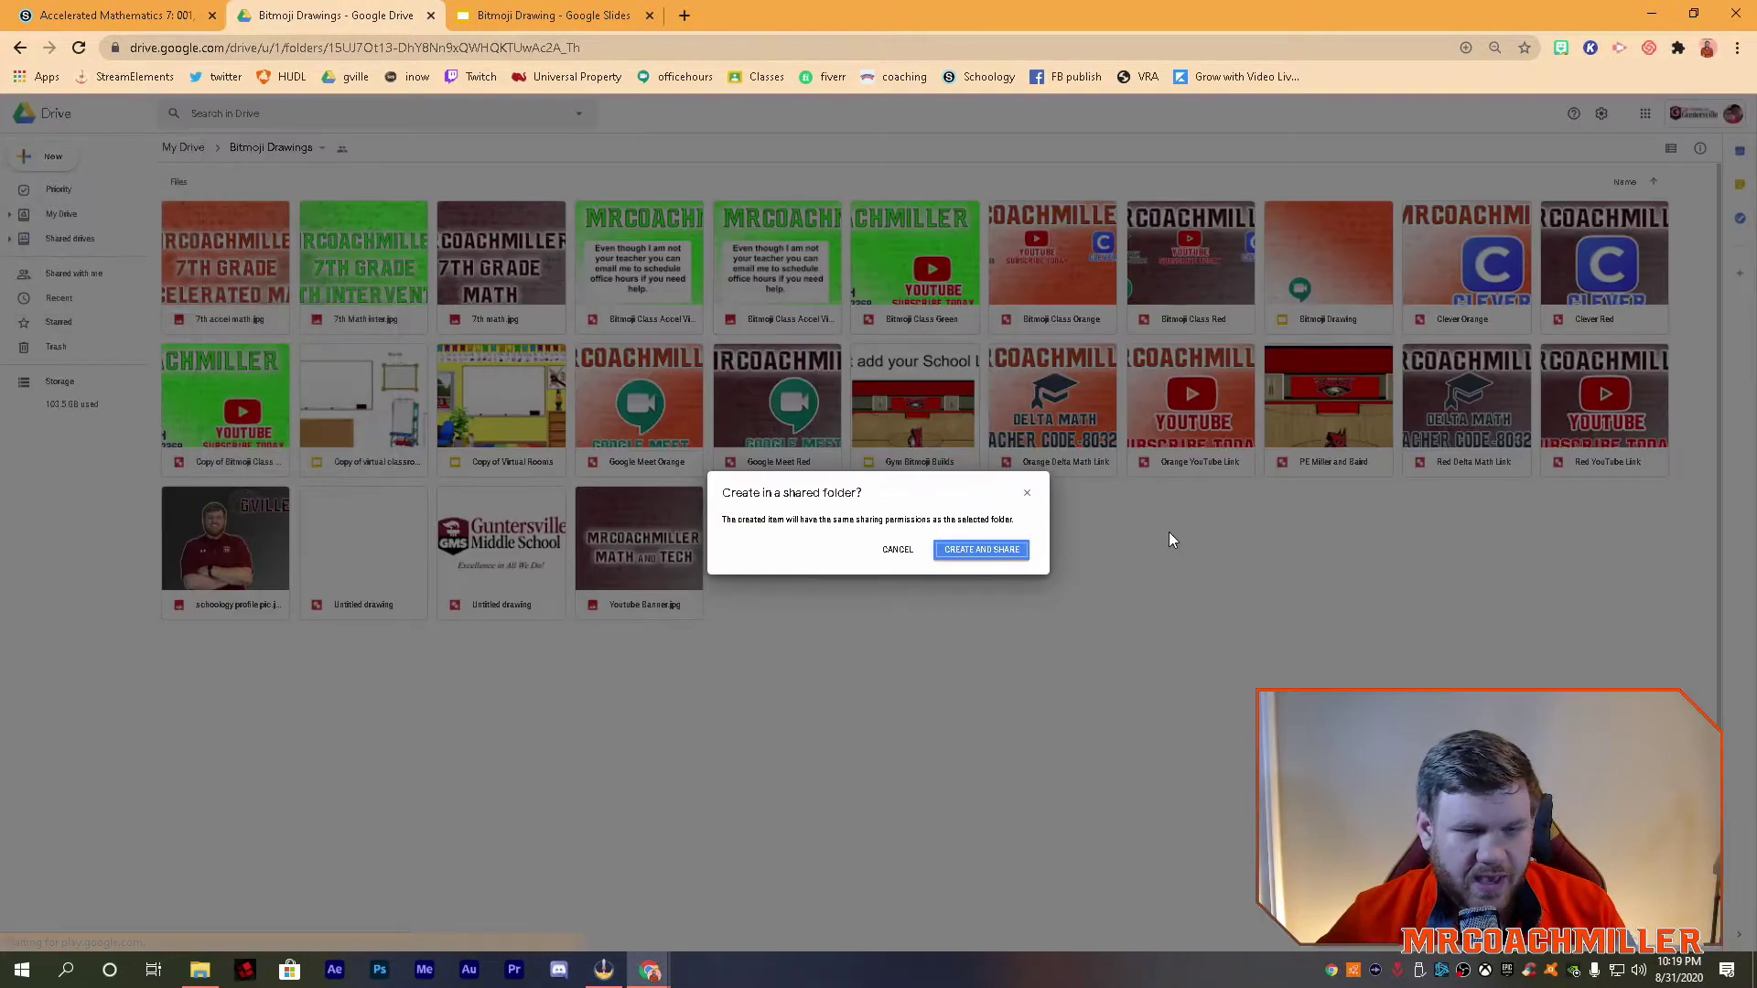
{"action": "left_click", "coordinate": [994, 549]}
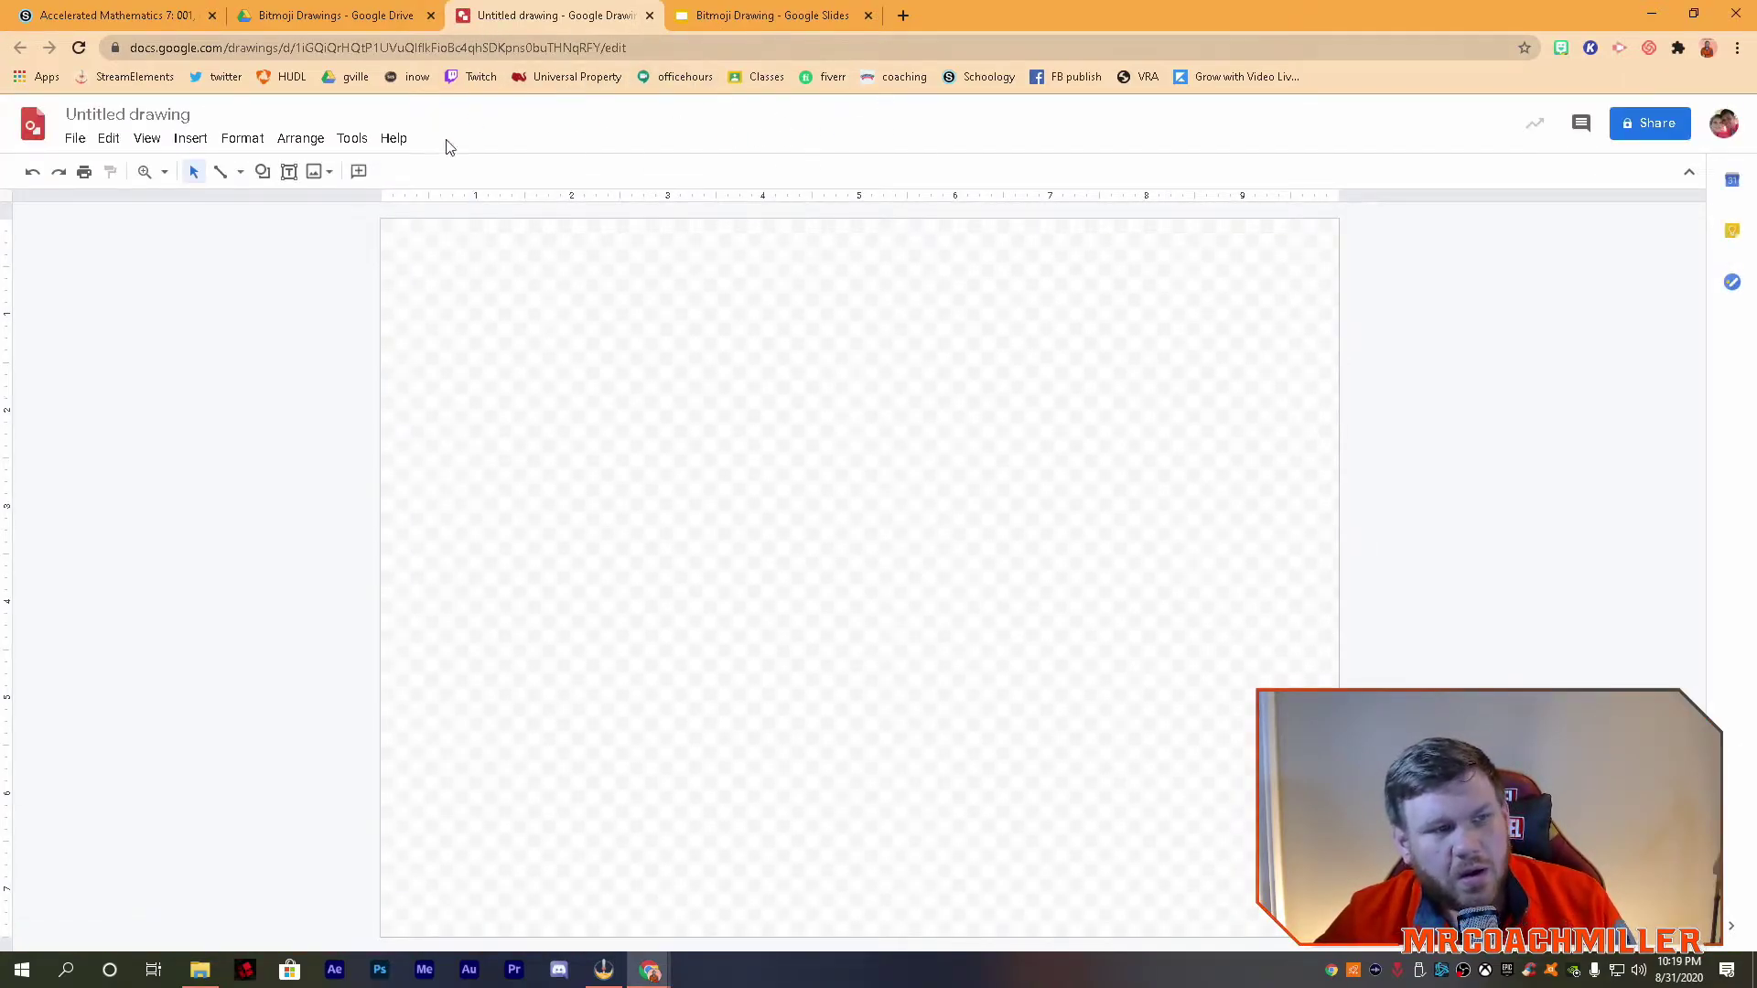
Check the Bitmoji Drawing presentation's custom page size in pixels, switch the units back to inches, and apply the page setup
{"action": "left_click", "coordinate": [756, 17]}
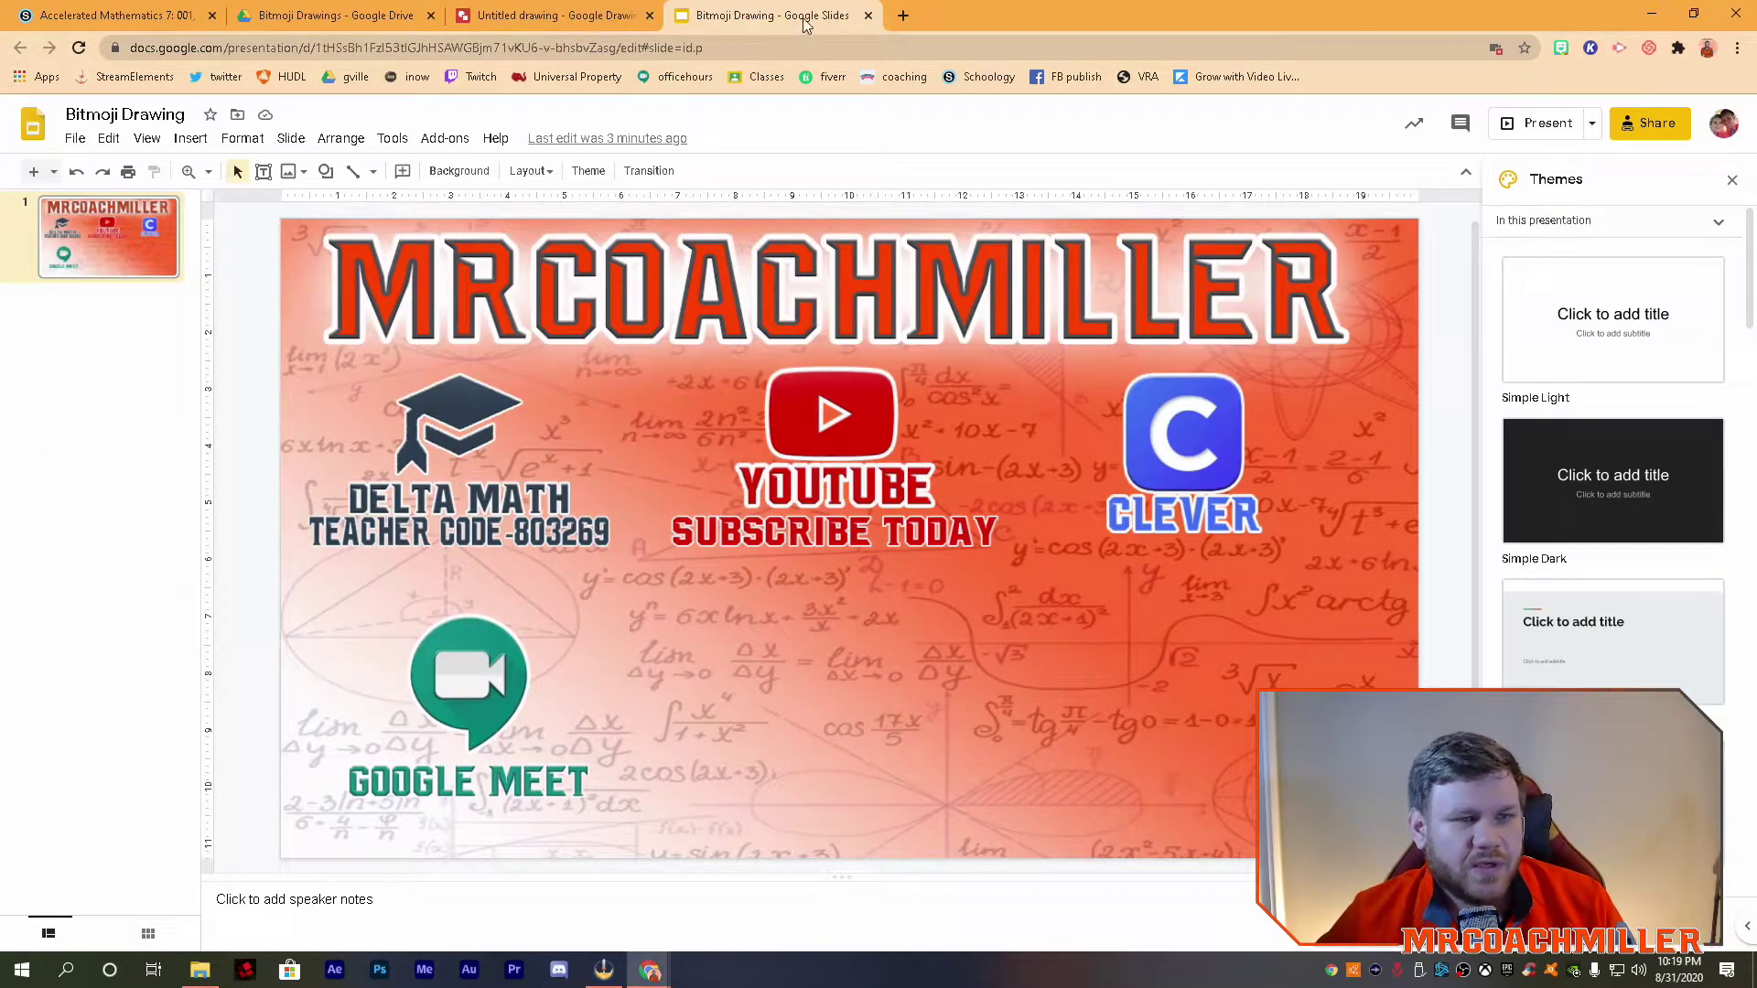
{"action": "left_click", "coordinate": [73, 139]}
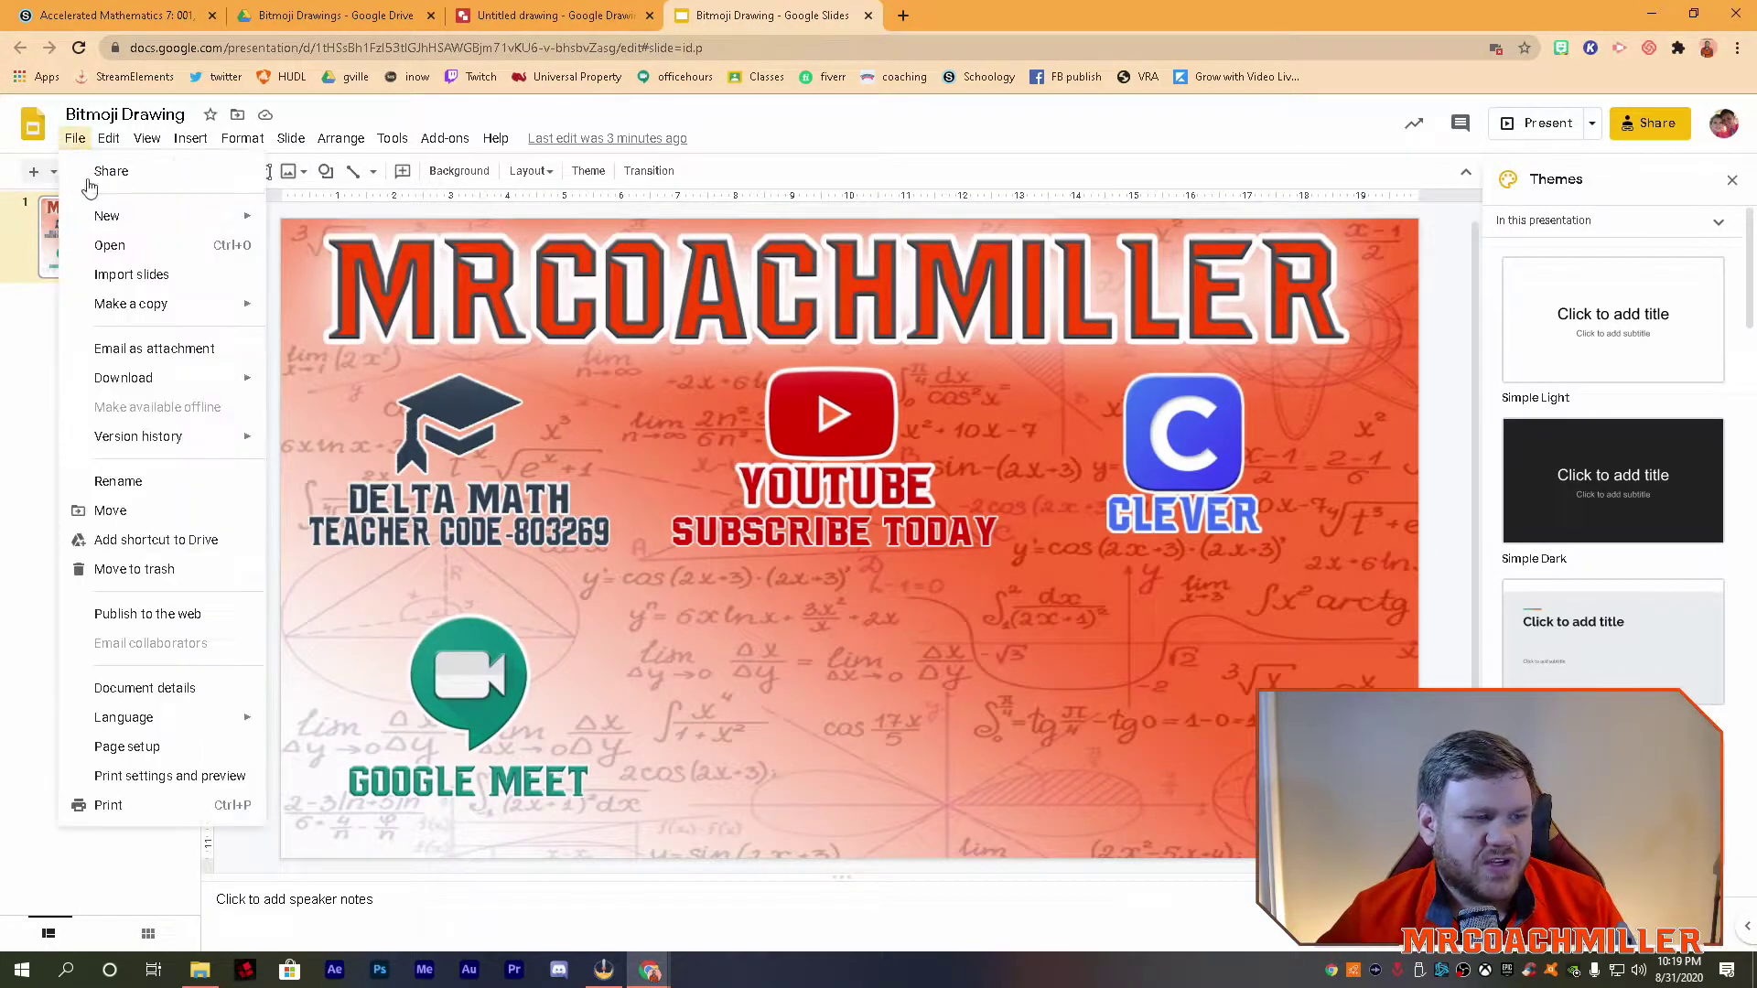
{"action": "left_click", "coordinate": [137, 749]}
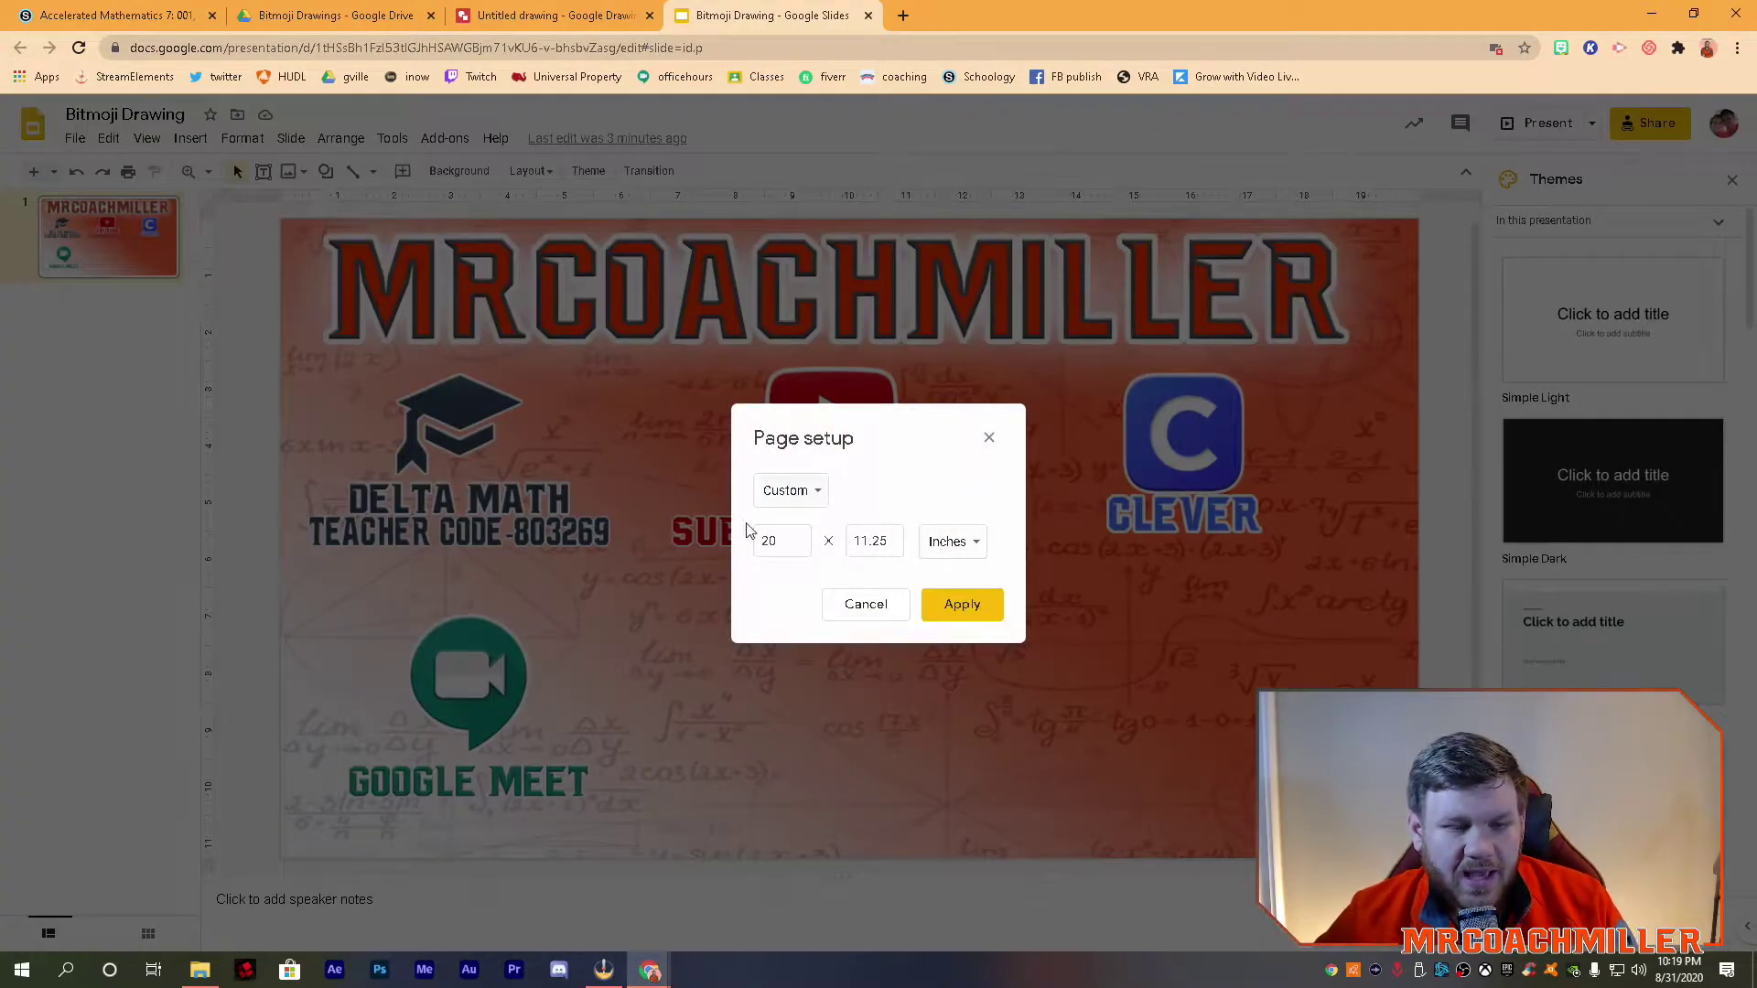
{"action": "left_click", "coordinate": [789, 499]}
{"action": "left_click", "coordinate": [946, 546]}
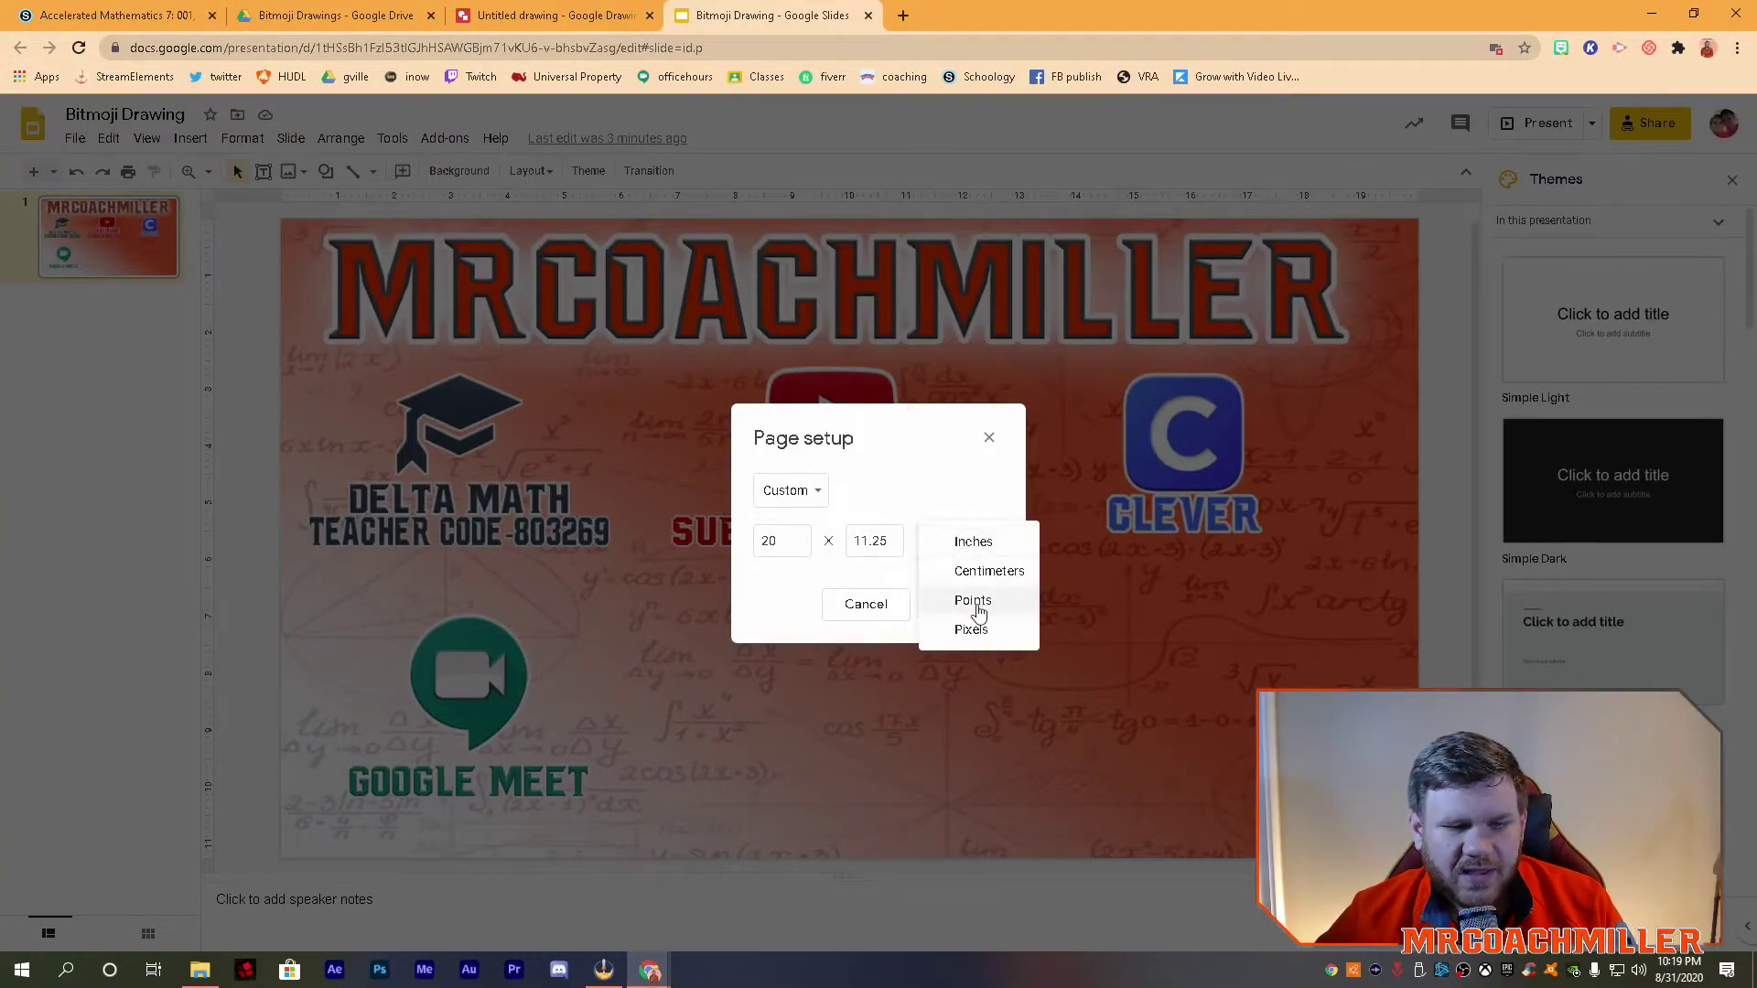
{"action": "left_click", "coordinate": [981, 632]}
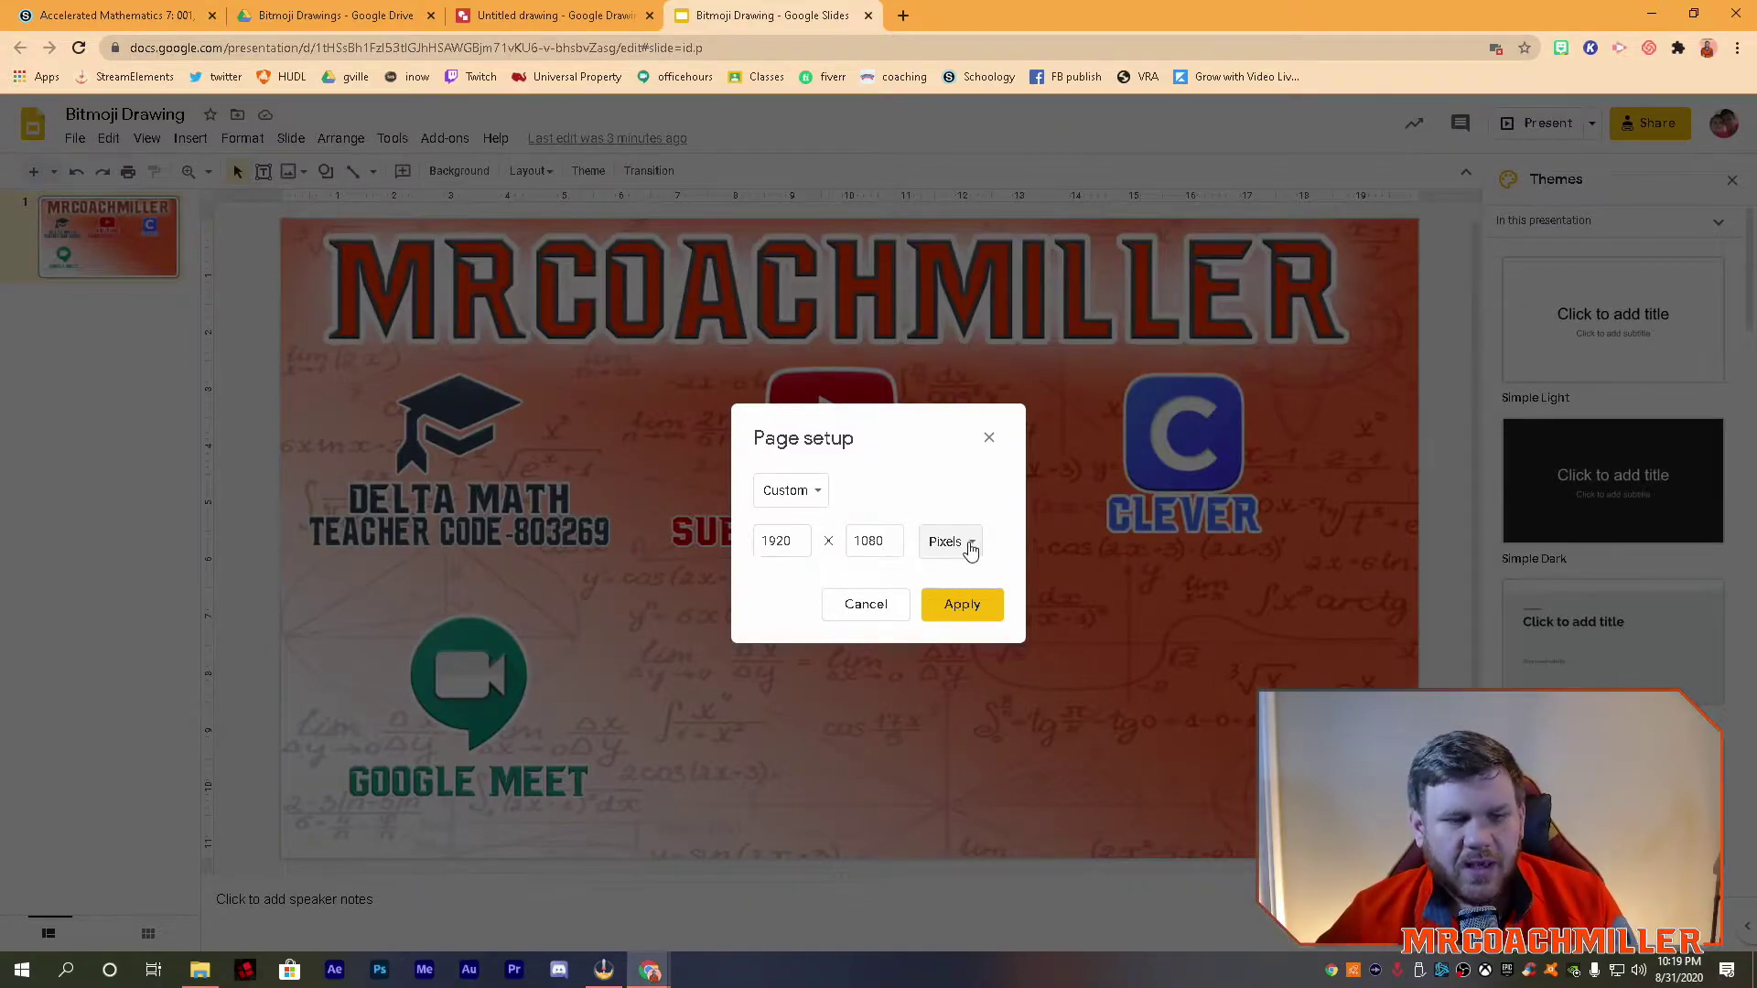
{"action": "left_click", "coordinate": [968, 544]}
{"action": "left_click", "coordinate": [972, 454]}
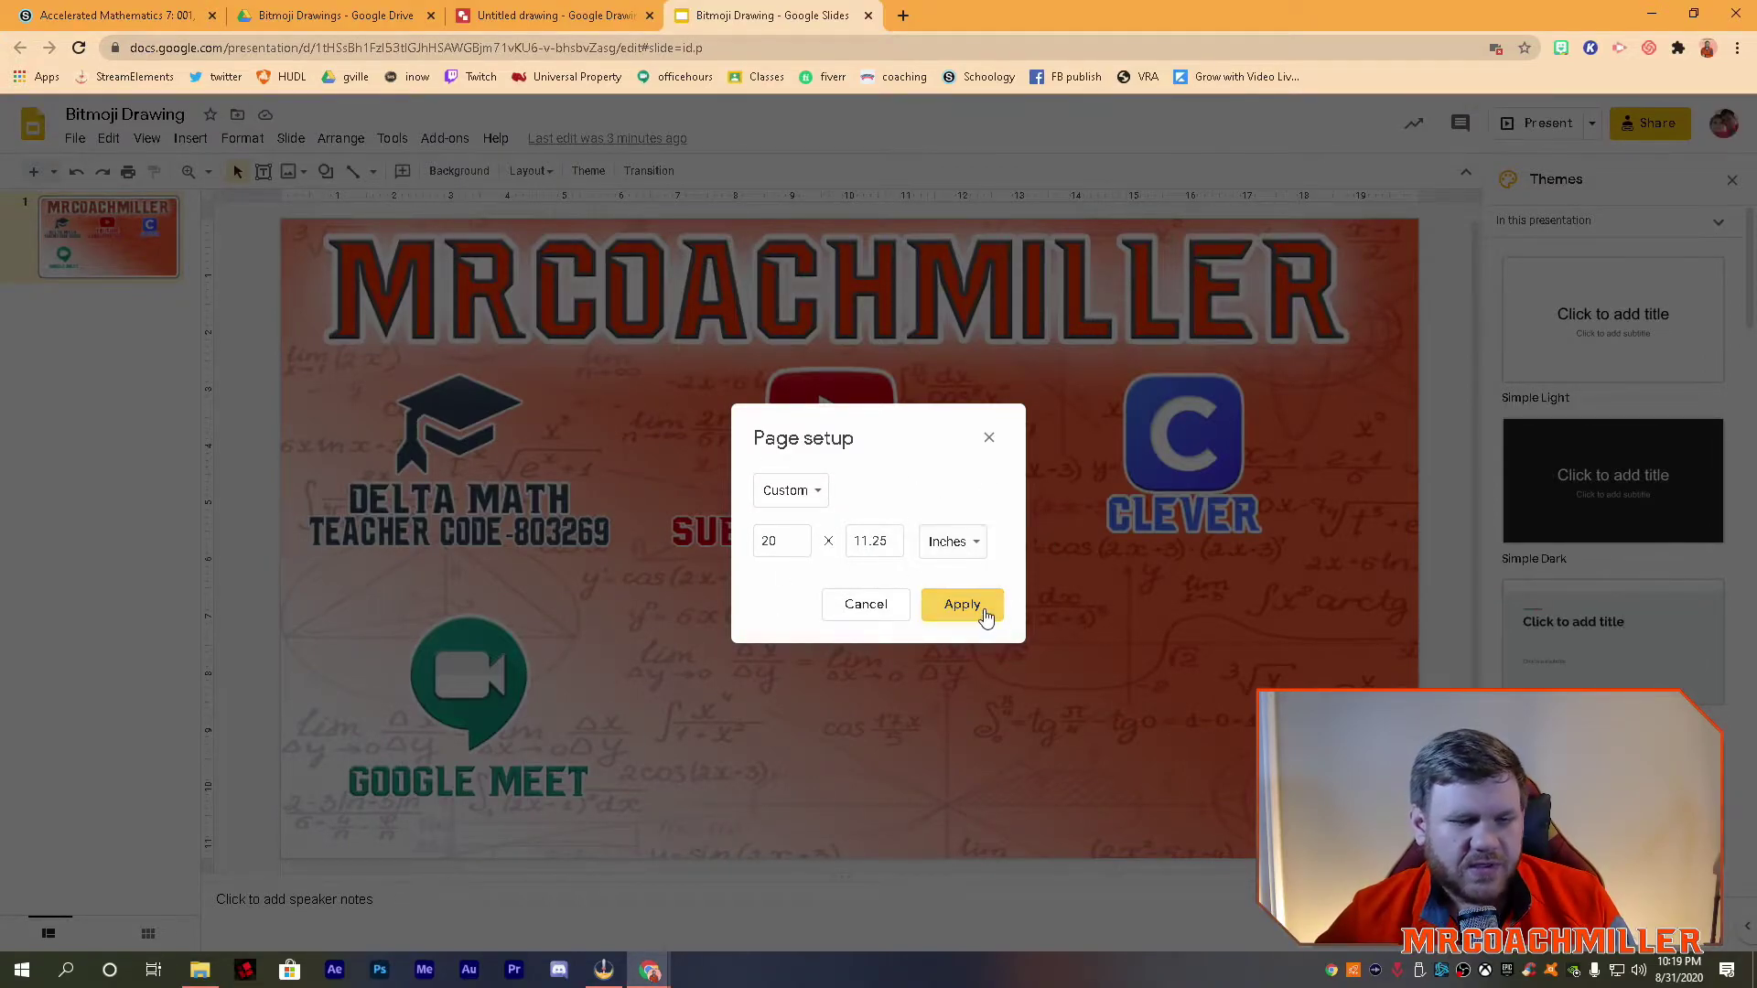
{"action": "left_click", "coordinate": [970, 608]}
View the banner announcement on the Accelerated Mathematics 7 course page in Schoology and return to the Bitmoji Drawing presentation
{"action": "left_click", "coordinate": [115, 15]}
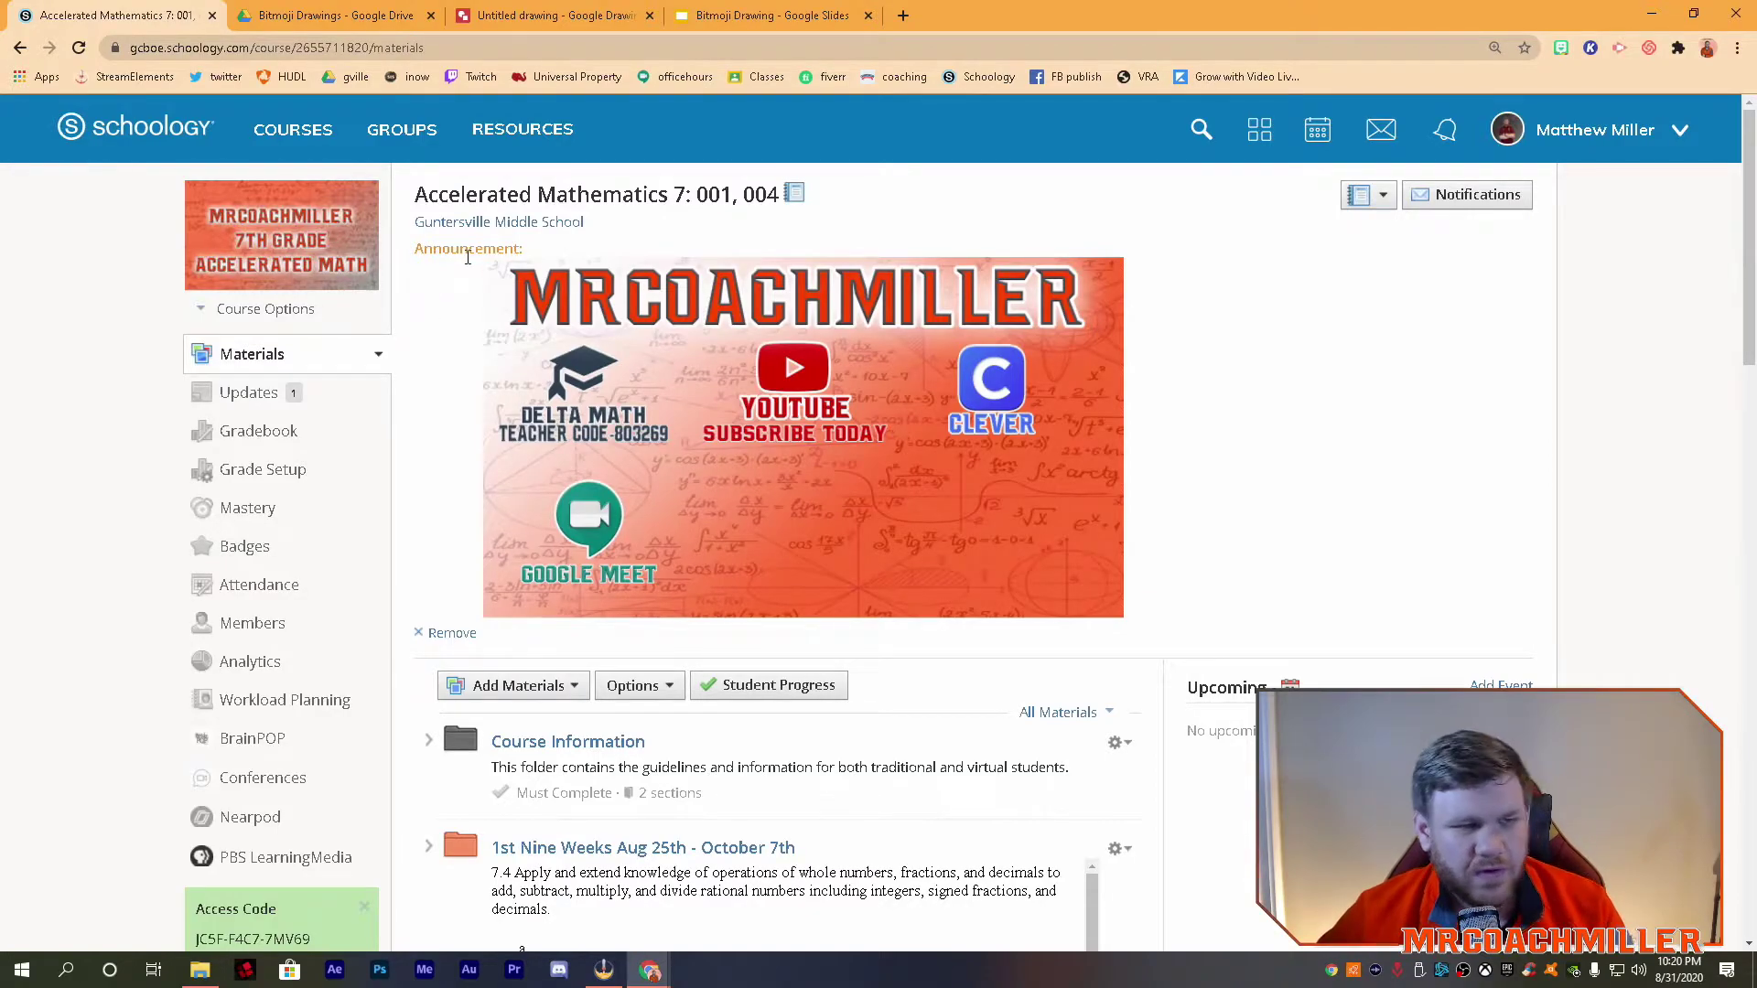
{"action": "left_click", "coordinate": [512, 16]}
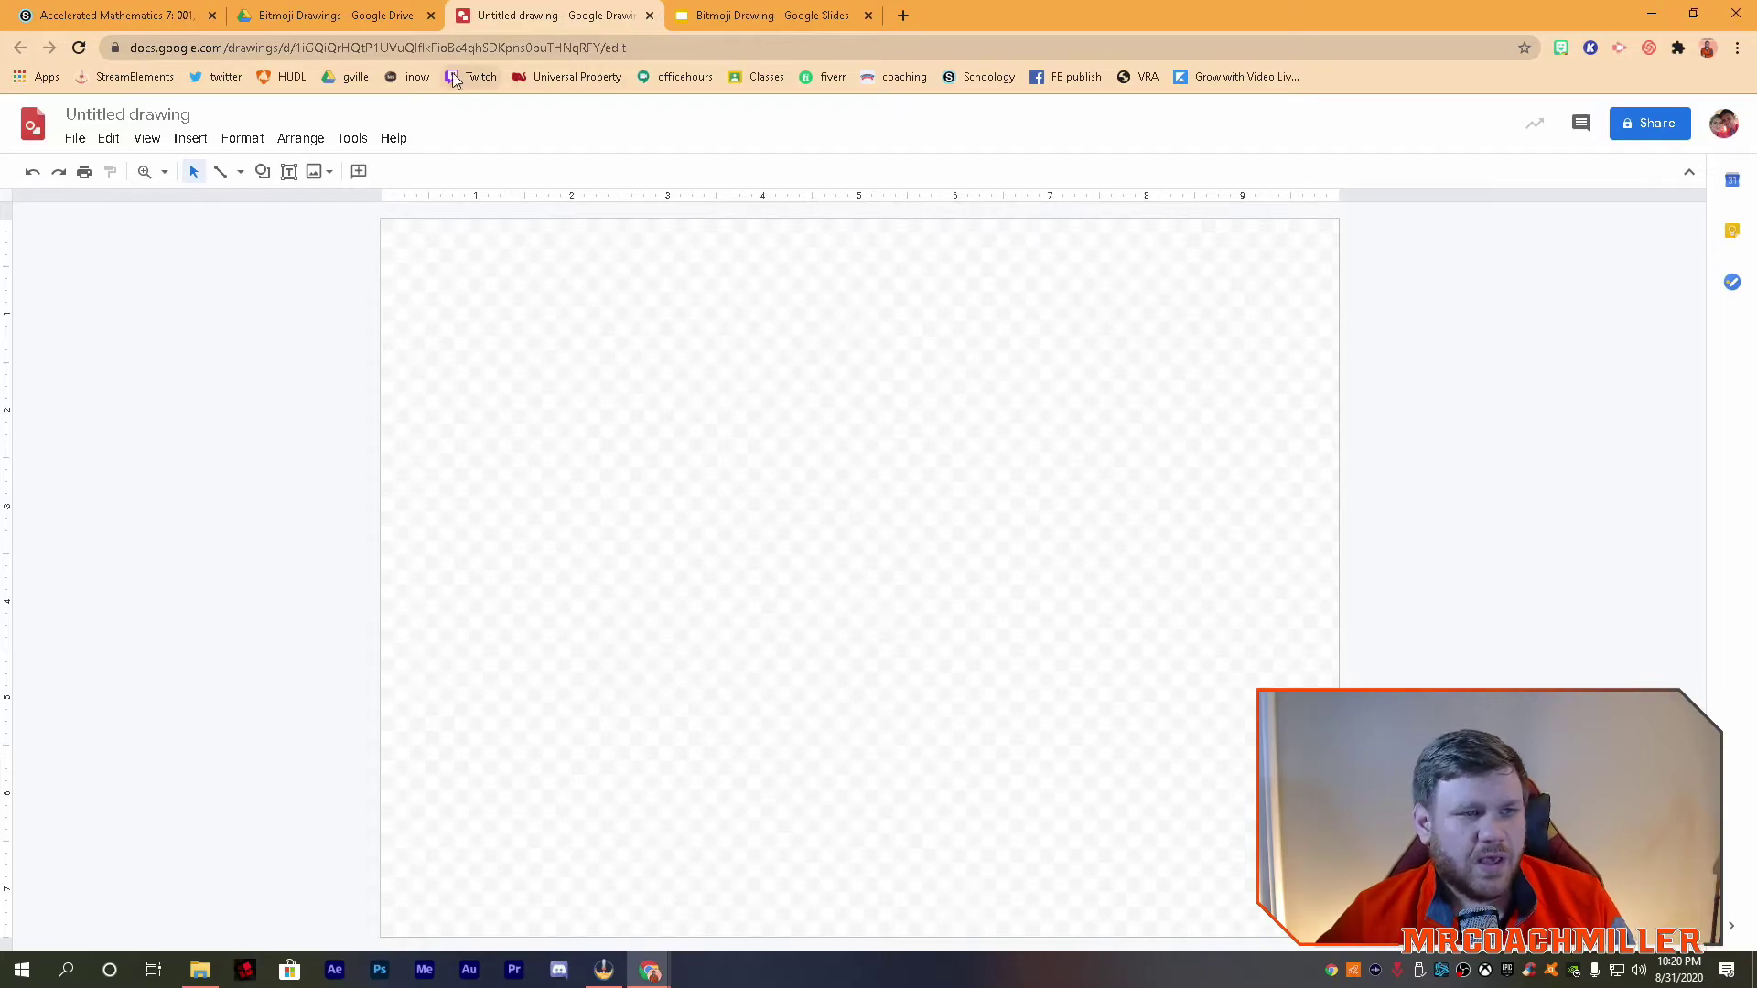
{"action": "left_click", "coordinate": [760, 13]}
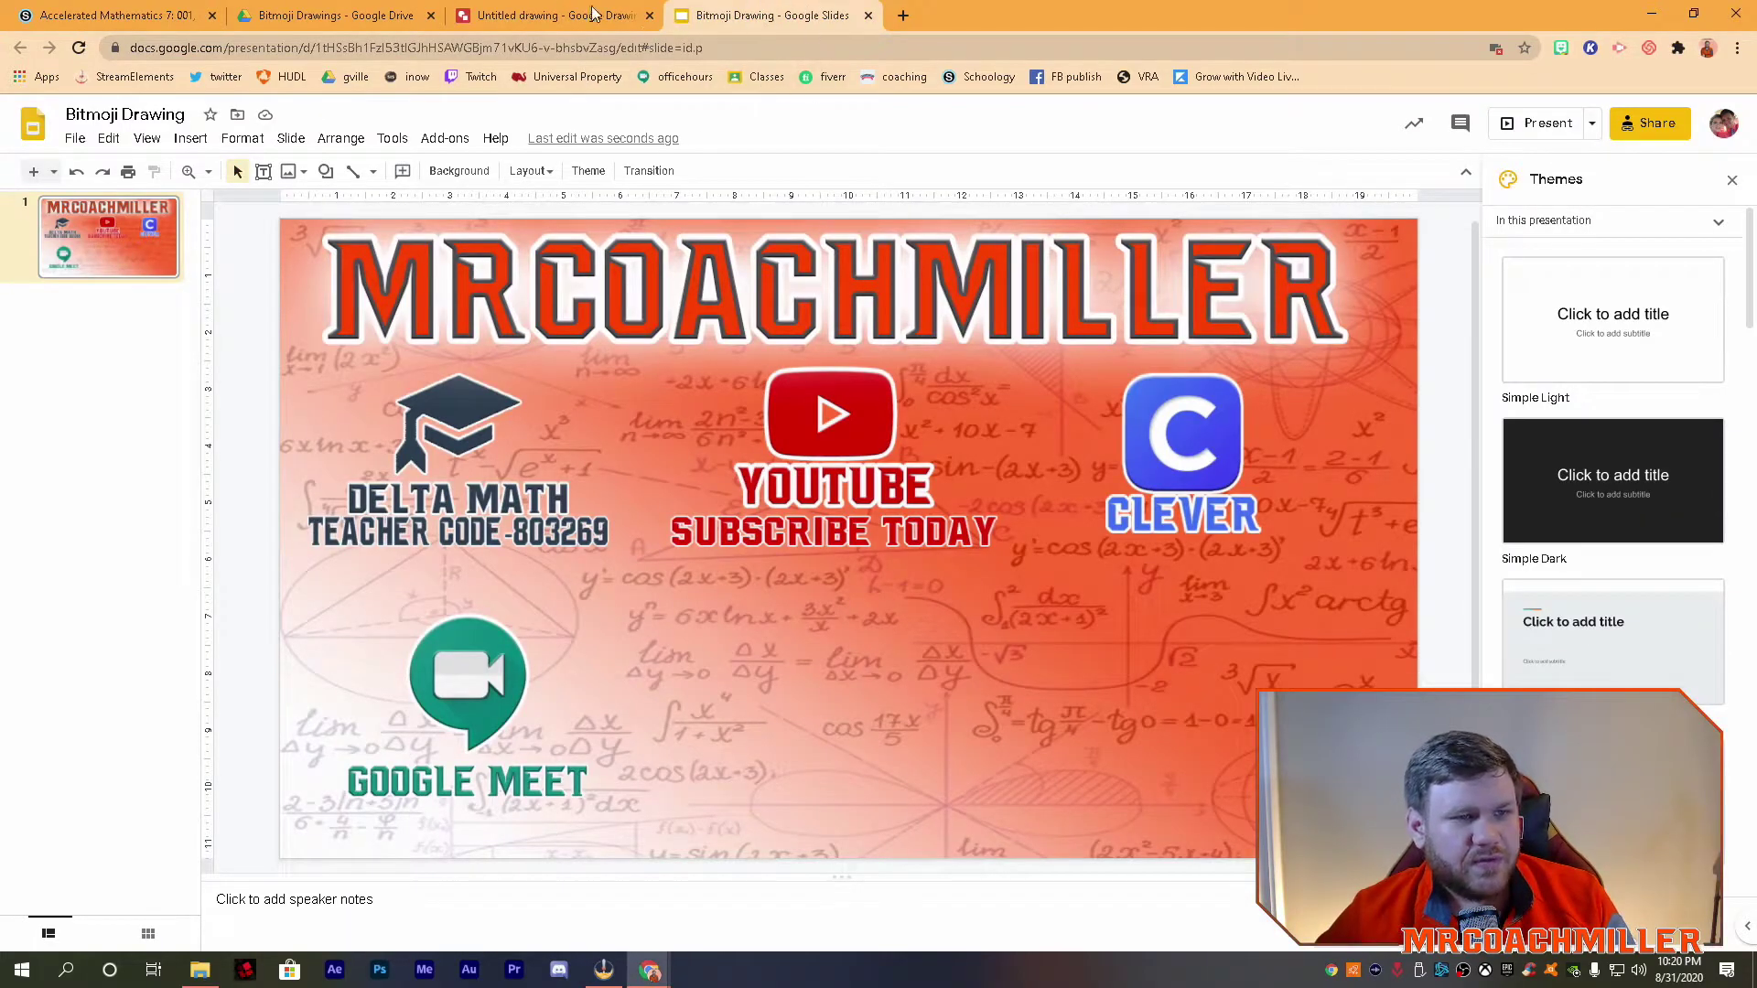
Set the untitled drawing's page size to a custom 1920 × 1080 pixels
{"action": "left_click", "coordinate": [608, 17]}
{"action": "left_click", "coordinate": [73, 139]}
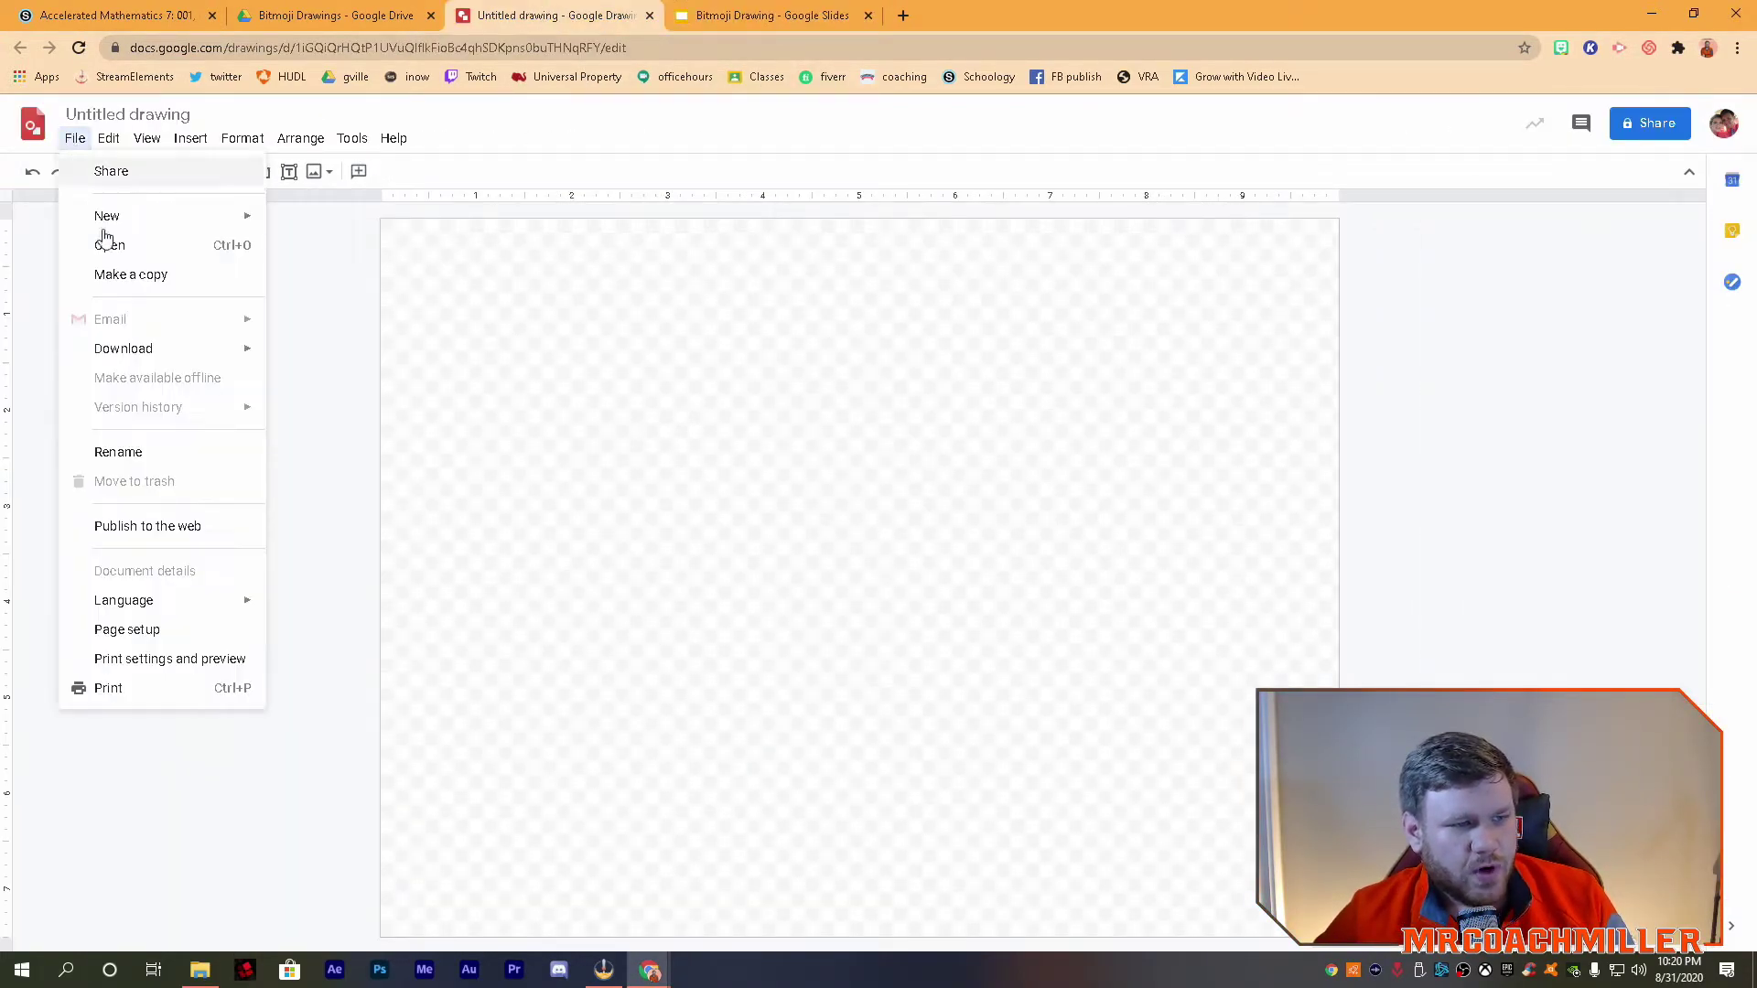
{"action": "left_click", "coordinate": [147, 630]}
{"action": "left_click", "coordinate": [828, 496]}
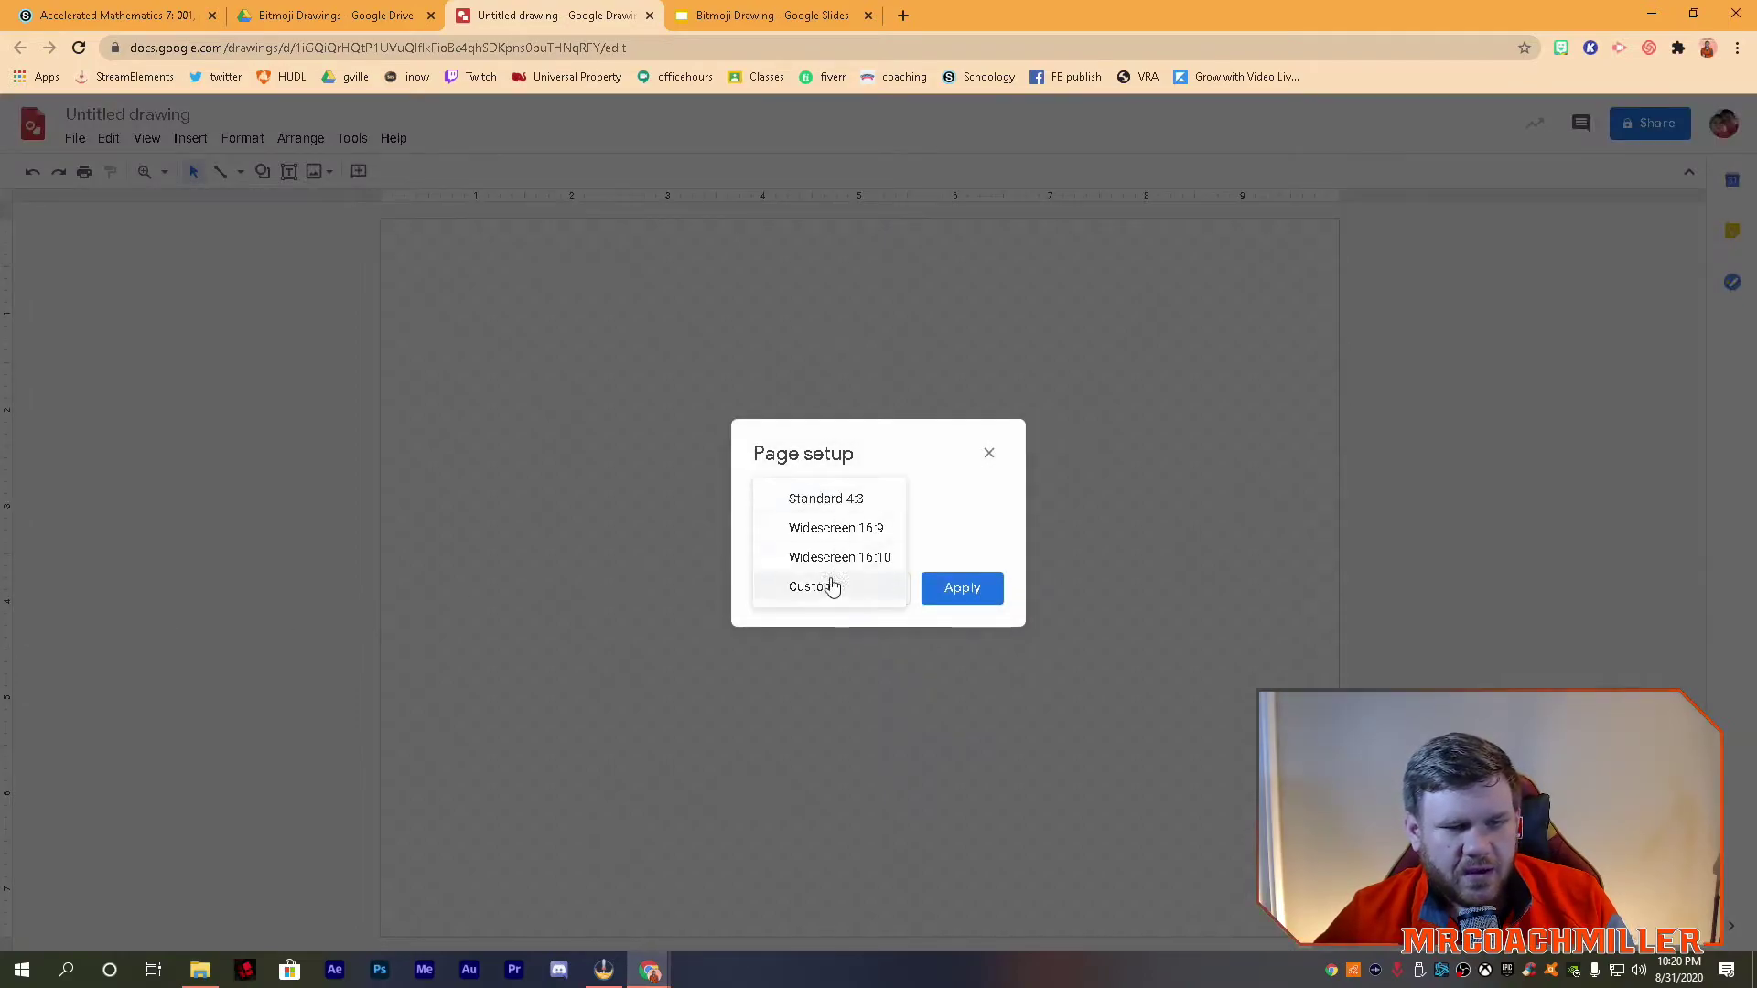
{"action": "left_click", "coordinate": [820, 587]}
{"action": "left_click", "coordinate": [943, 549]}
{"action": "left_click", "coordinate": [973, 641]}
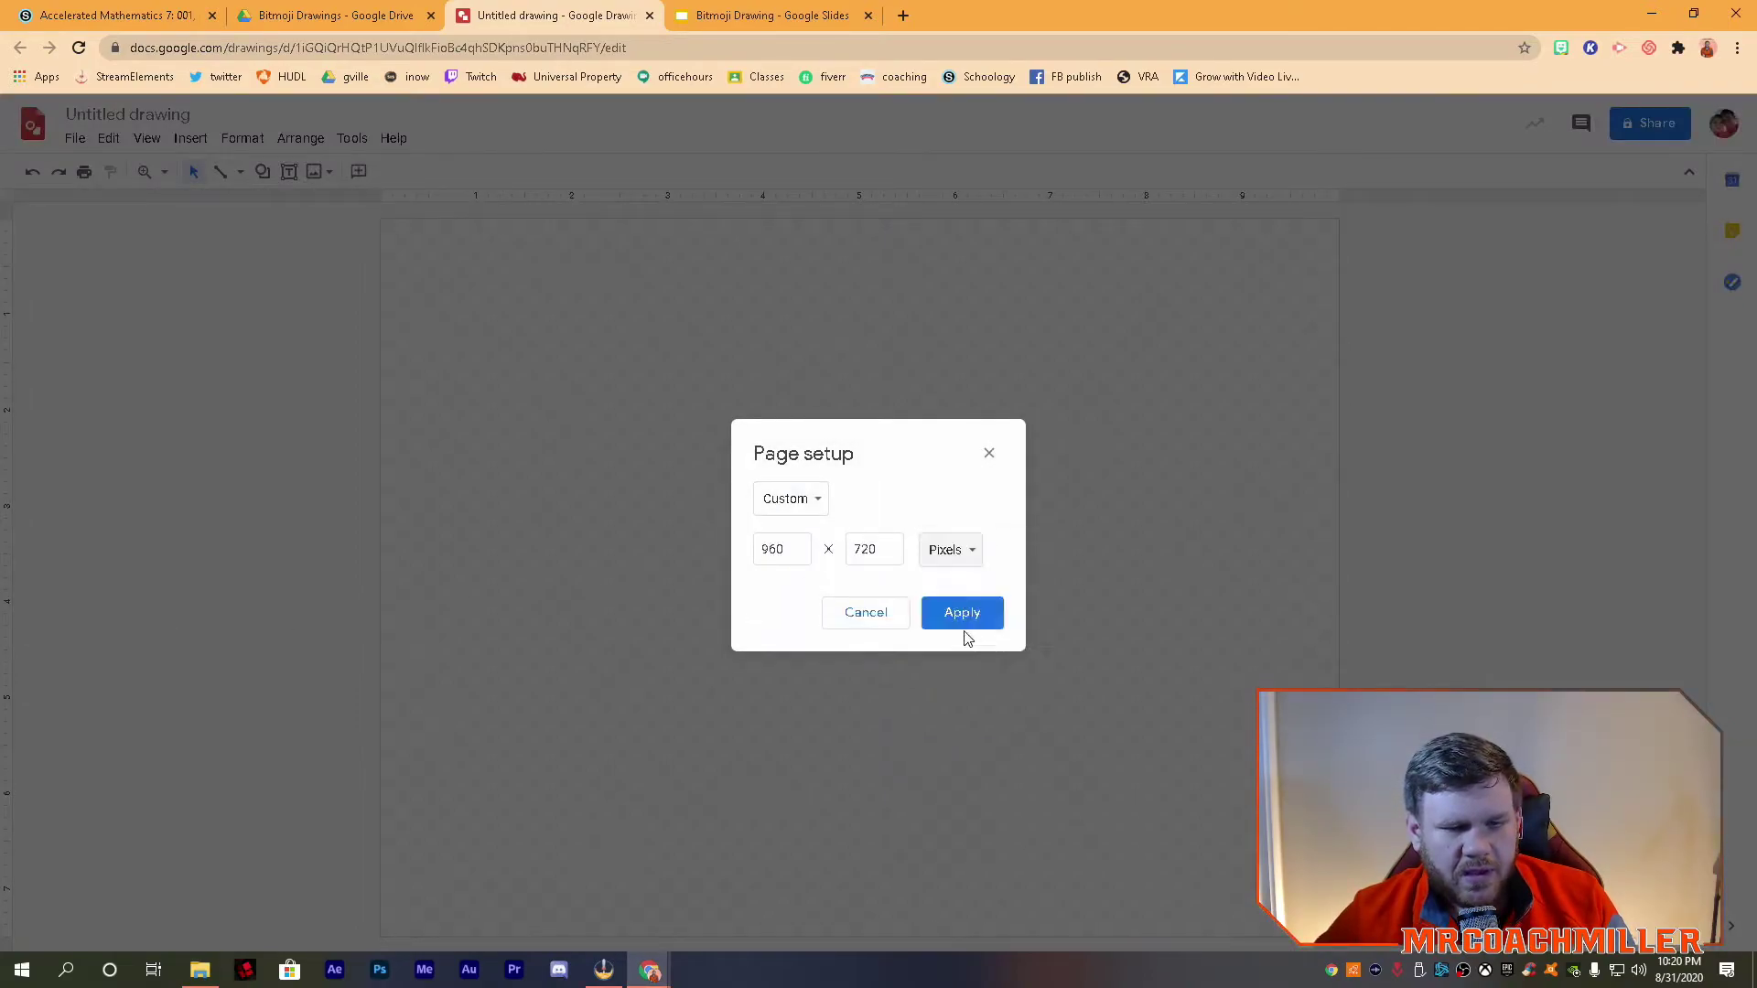
{"action": "double_click", "coordinate": [797, 548]}
{"action": "type", "text": "1920"}
{"action": "key", "text": "Tab"}
{"action": "type", "text": "1080"}
{"action": "left_click", "coordinate": [930, 624]}
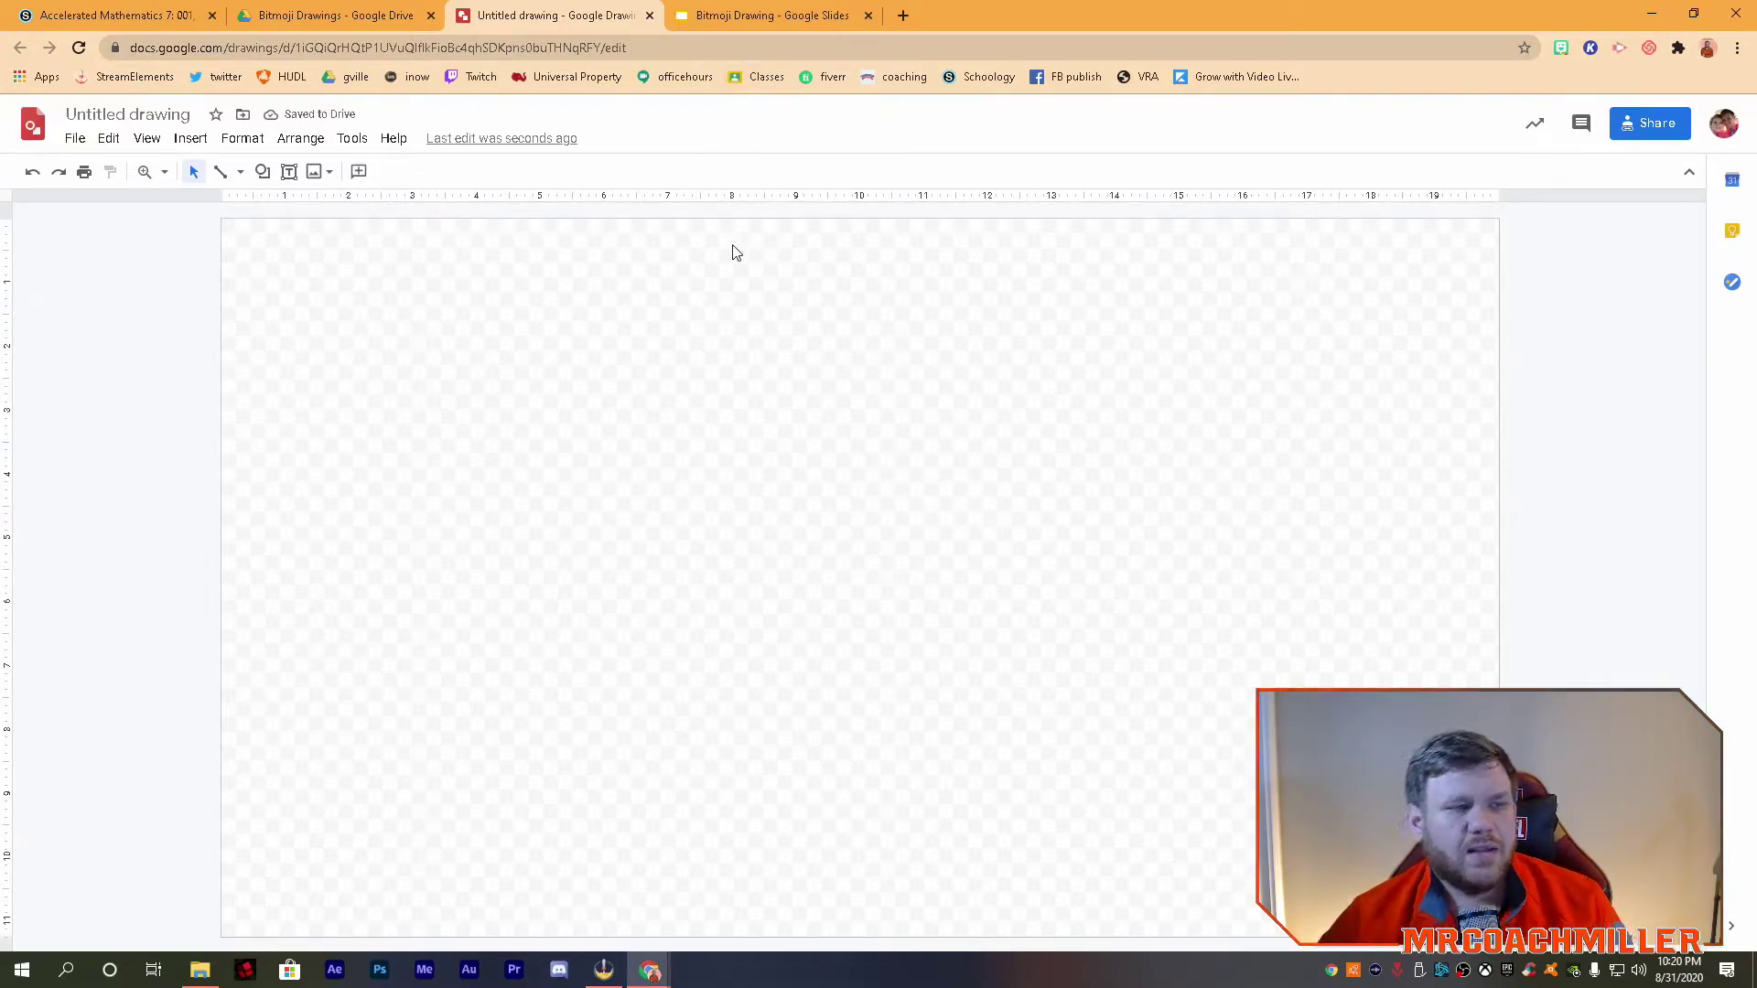
In the Bitmoji Drawing presentation, move the background image out of place and align it back to the slide's edges
{"action": "left_click", "coordinate": [732, 11]}
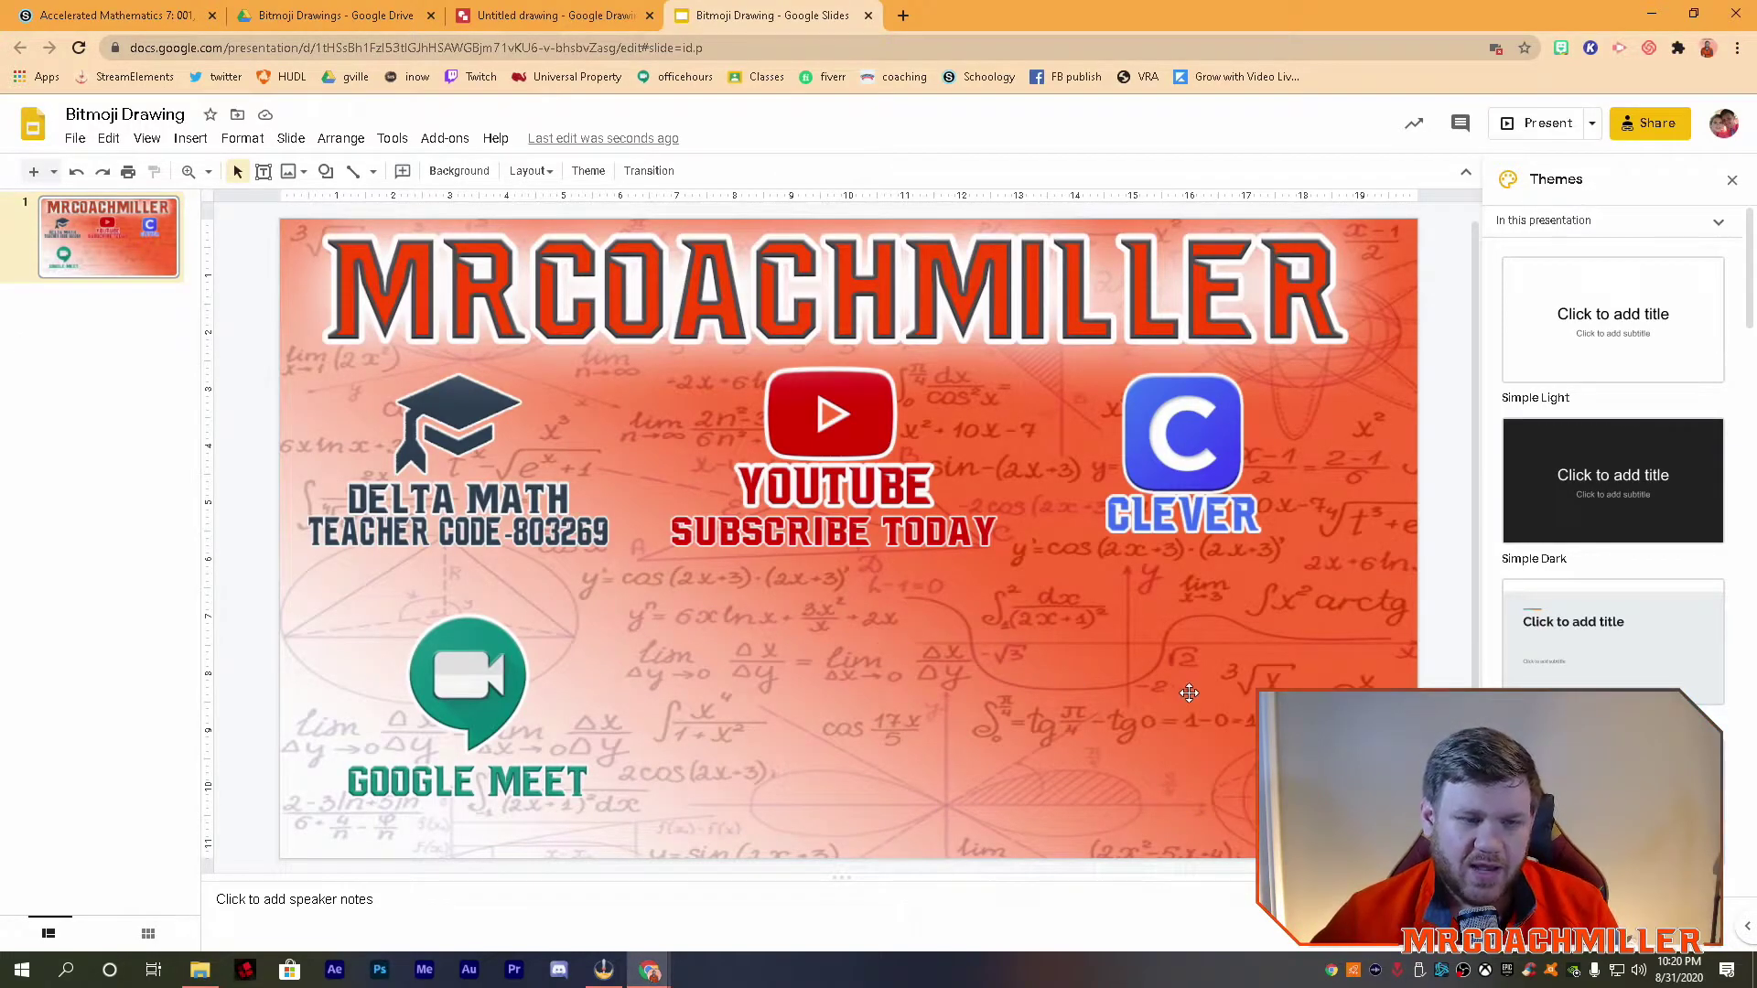
{"action": "key", "text": "ctrl+v"}
{"action": "left_click_drag", "start_coordinate": [1062, 725], "coordinate": [863, 693]}
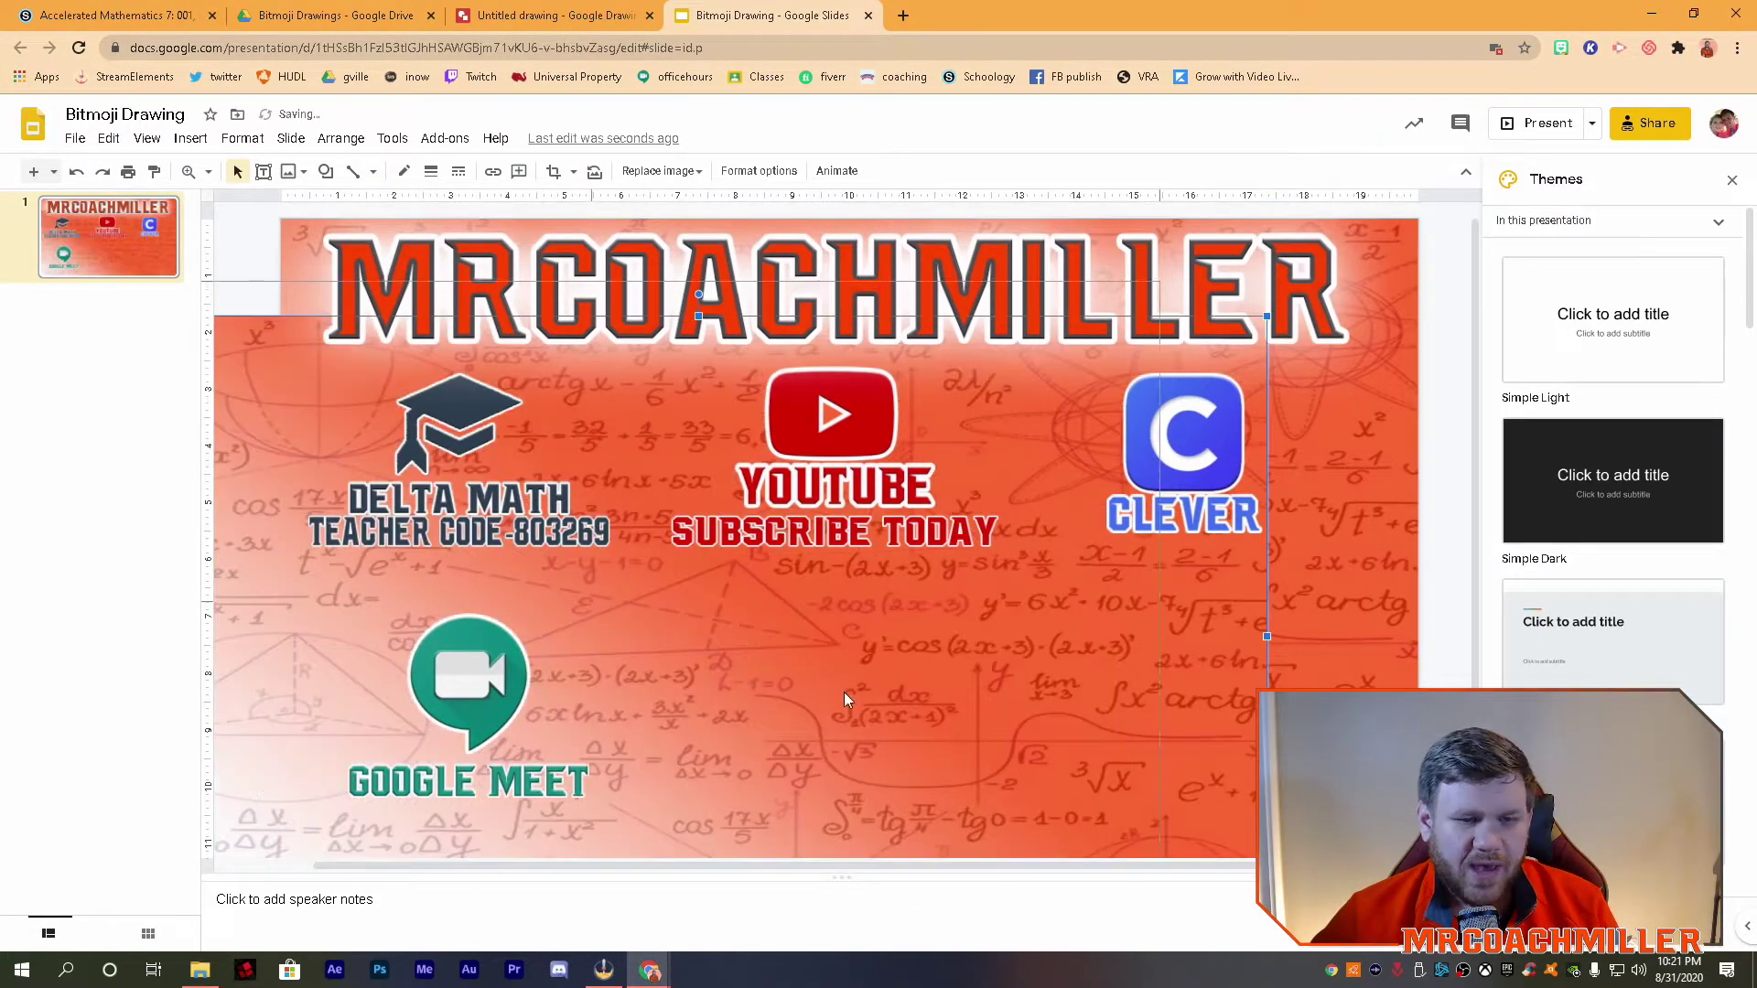
{"action": "left_click_drag", "start_coordinate": [1036, 732], "coordinate": [1696, 870]}
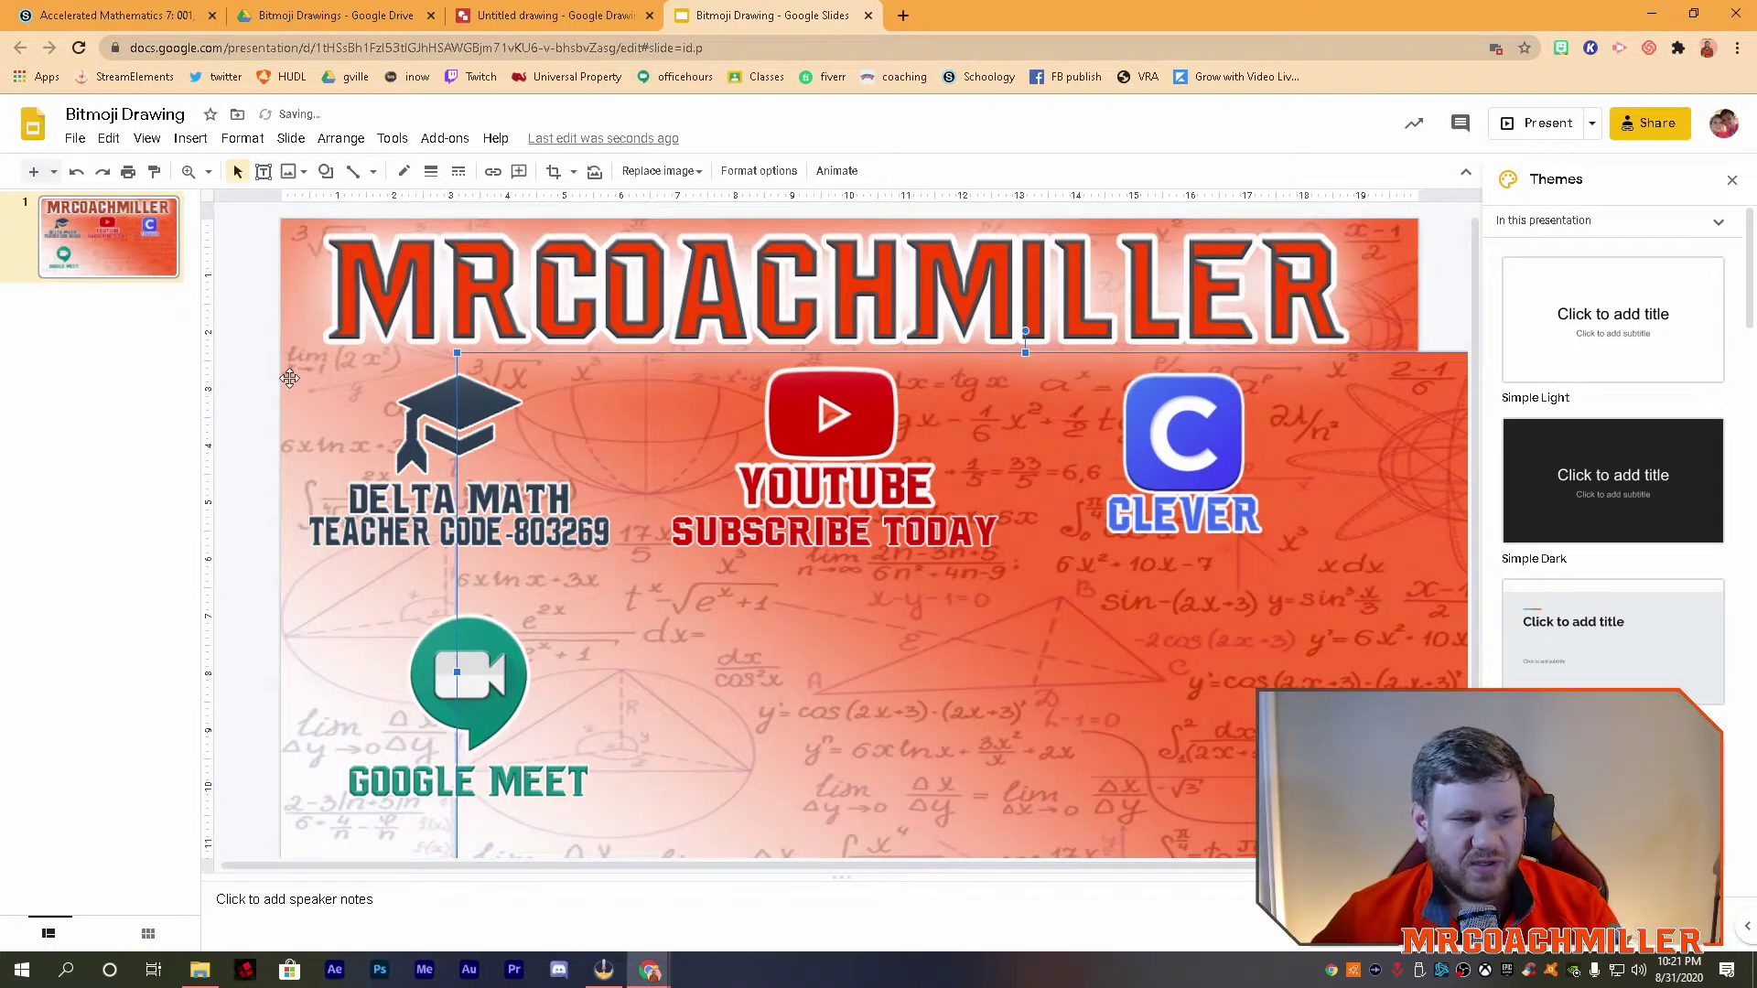
{"action": "left_click_drag", "start_coordinate": [1103, 673], "coordinate": [937, 552]}
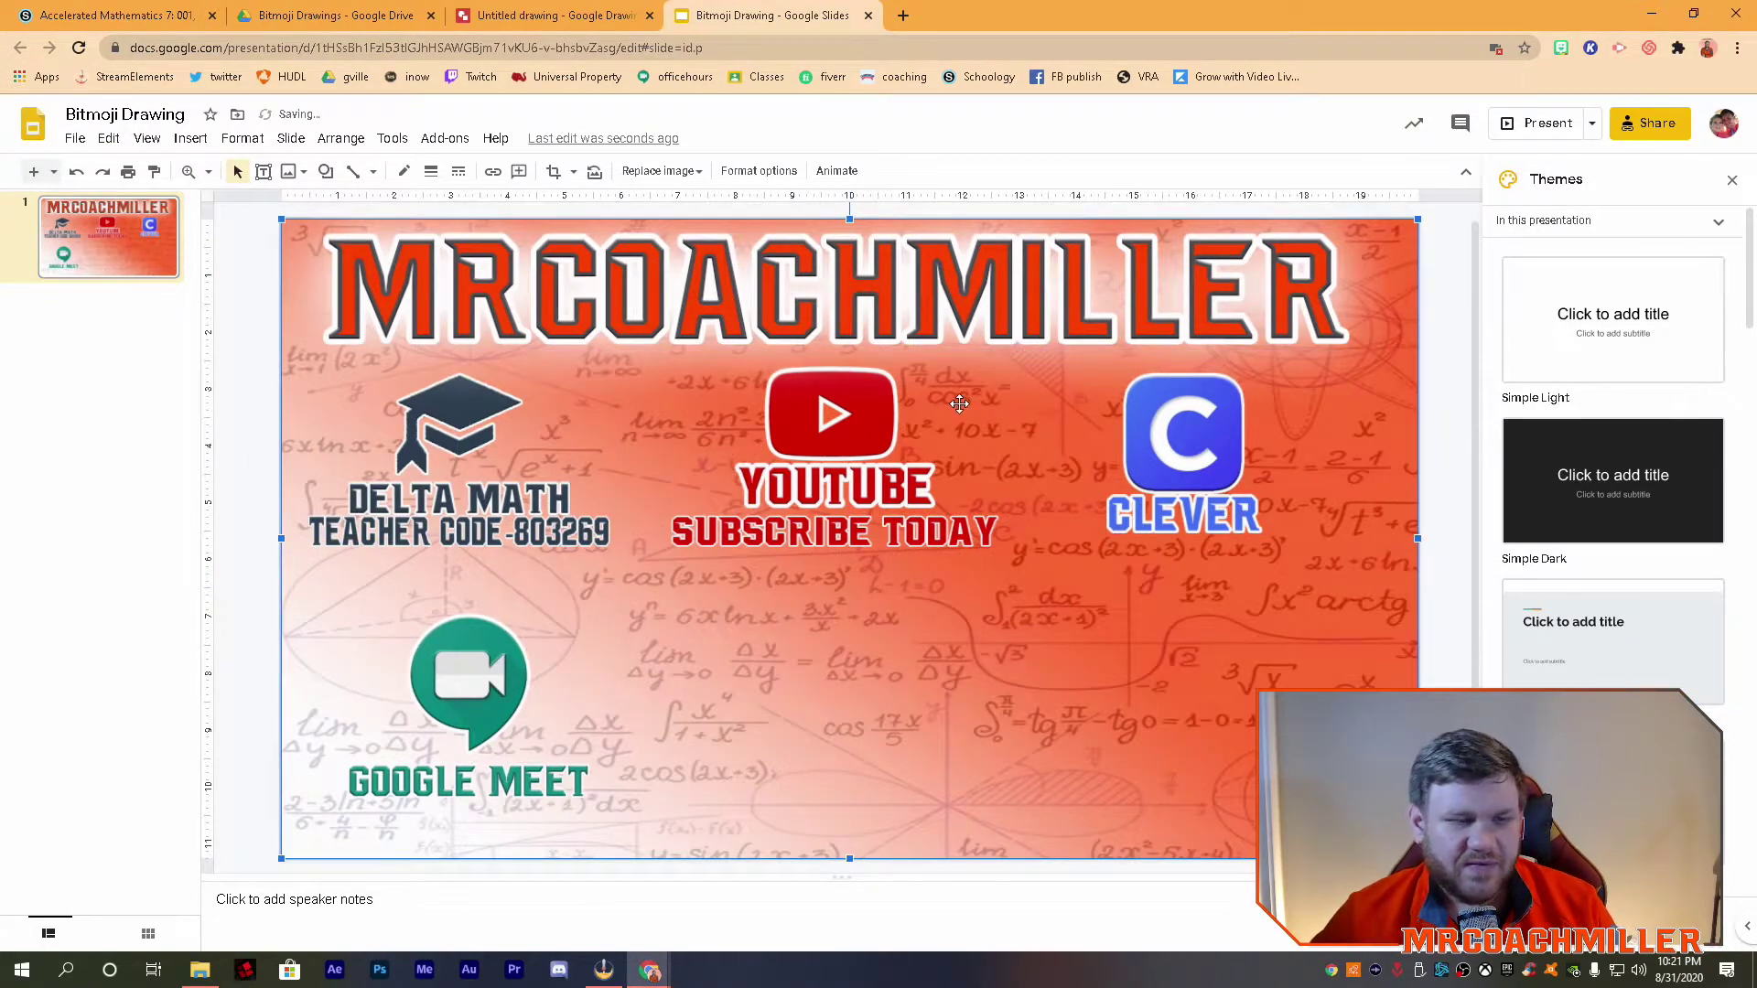
{"action": "left_click", "coordinate": [1437, 432]}
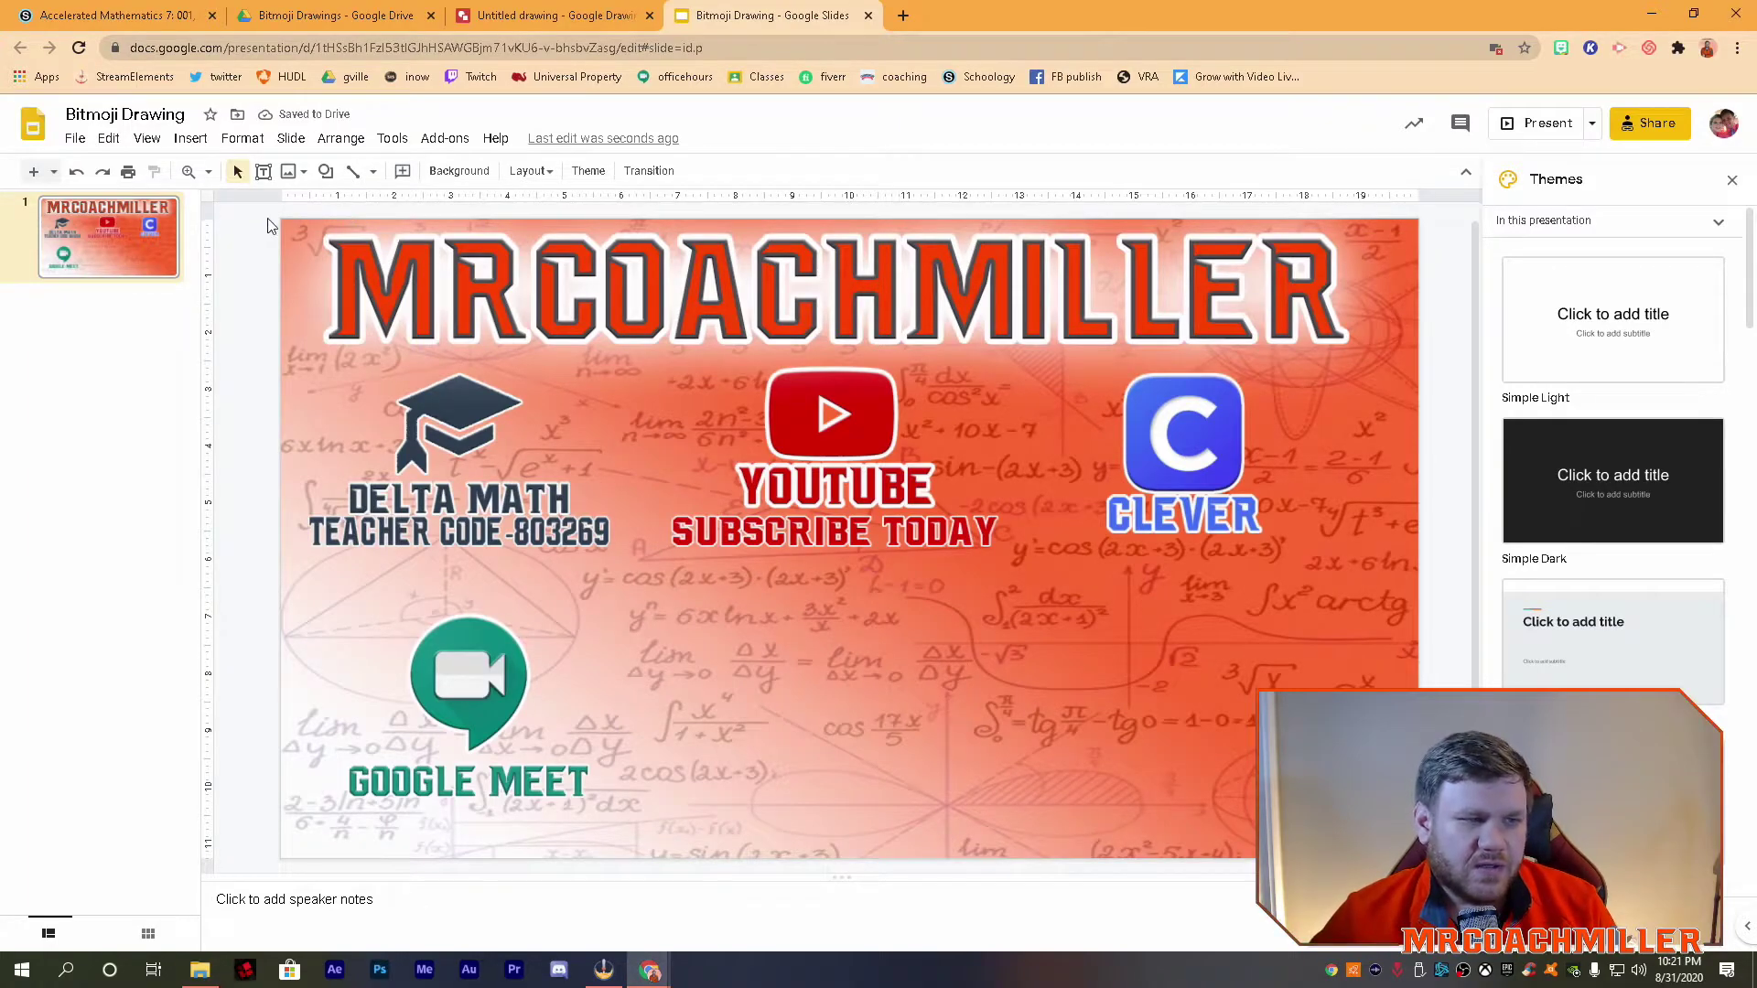
Copy all the slide's objects, including the background image, into the untitled drawing
{"action": "left_click_drag", "start_coordinate": [269, 216], "coordinate": [1421, 872]}
{"action": "left_click", "coordinate": [231, 297]}
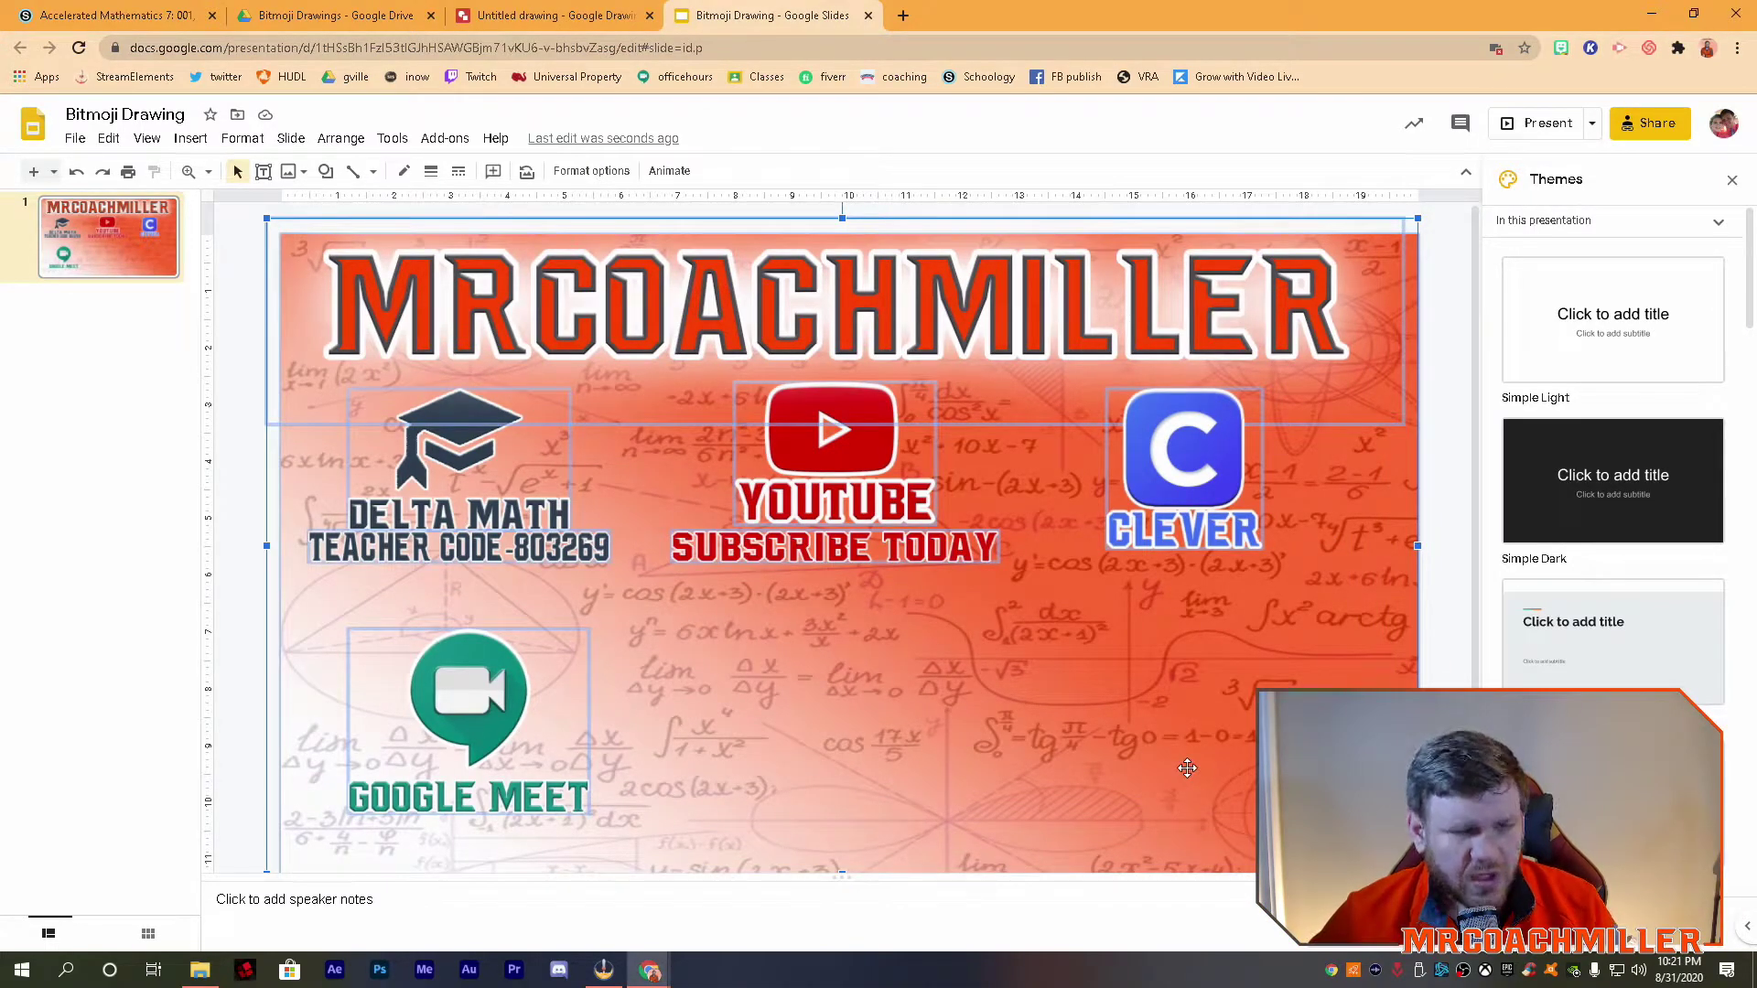
{"action": "left_click", "coordinate": [579, 16]}
{"action": "key", "text": "ctrl+v"}
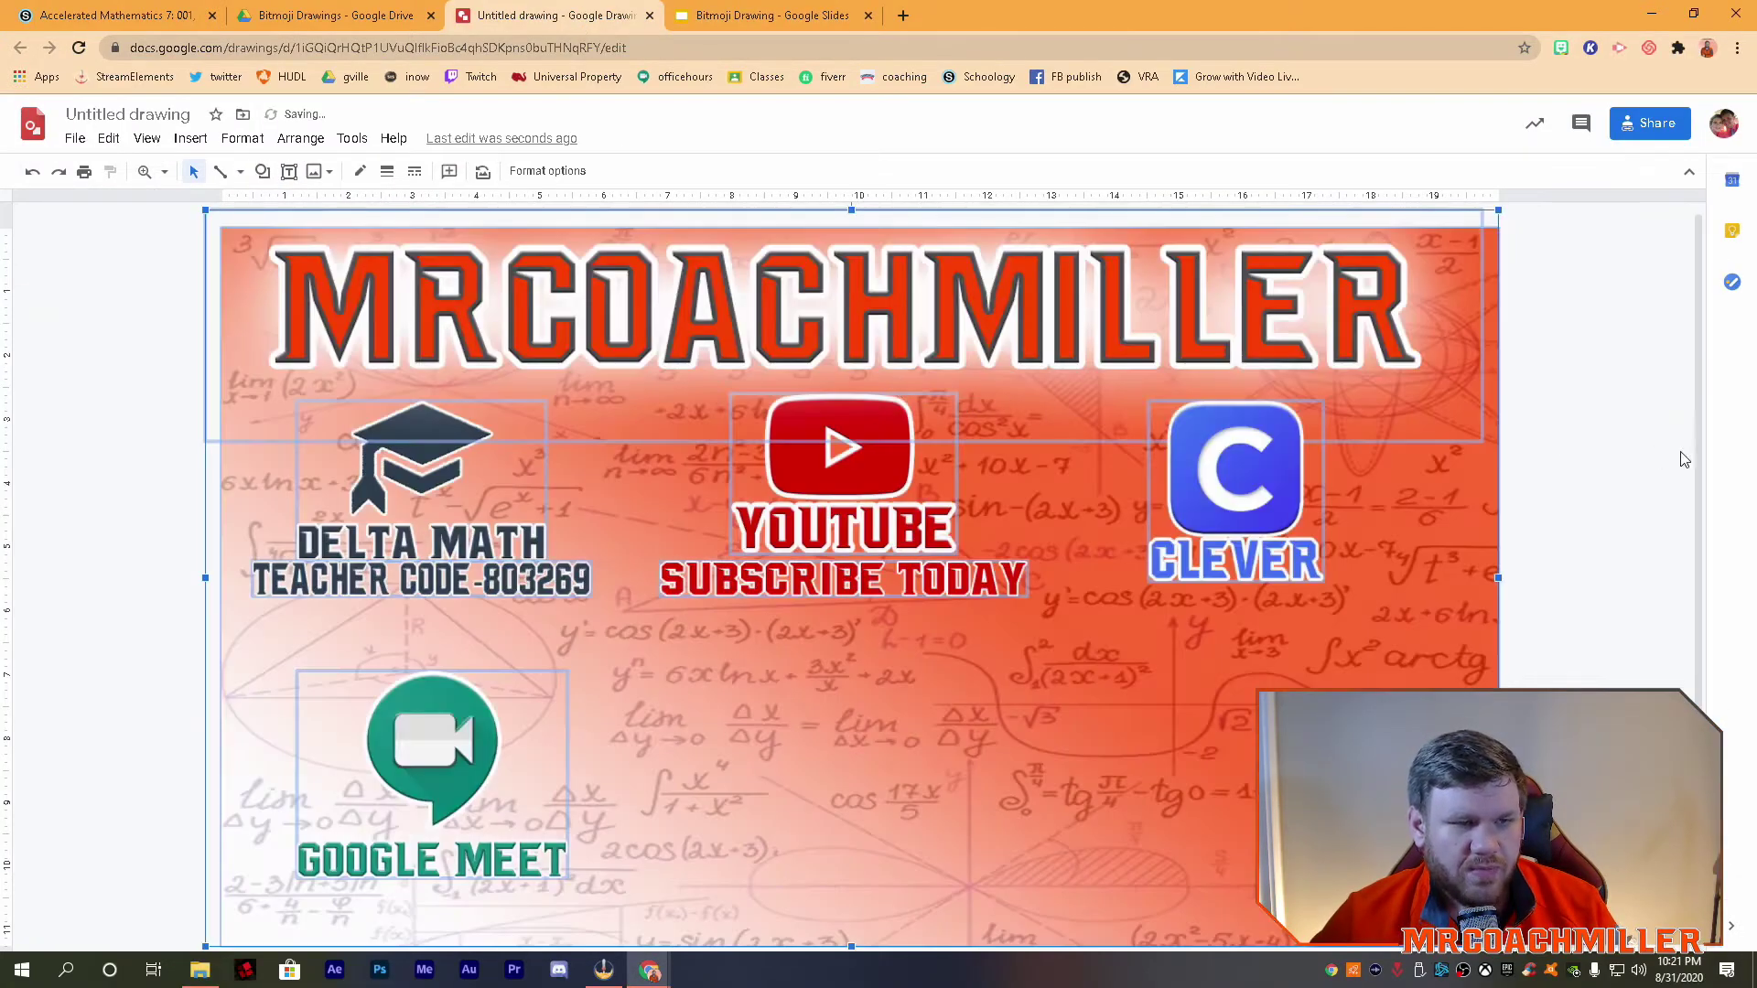
{"action": "left_click", "coordinate": [1587, 326]}
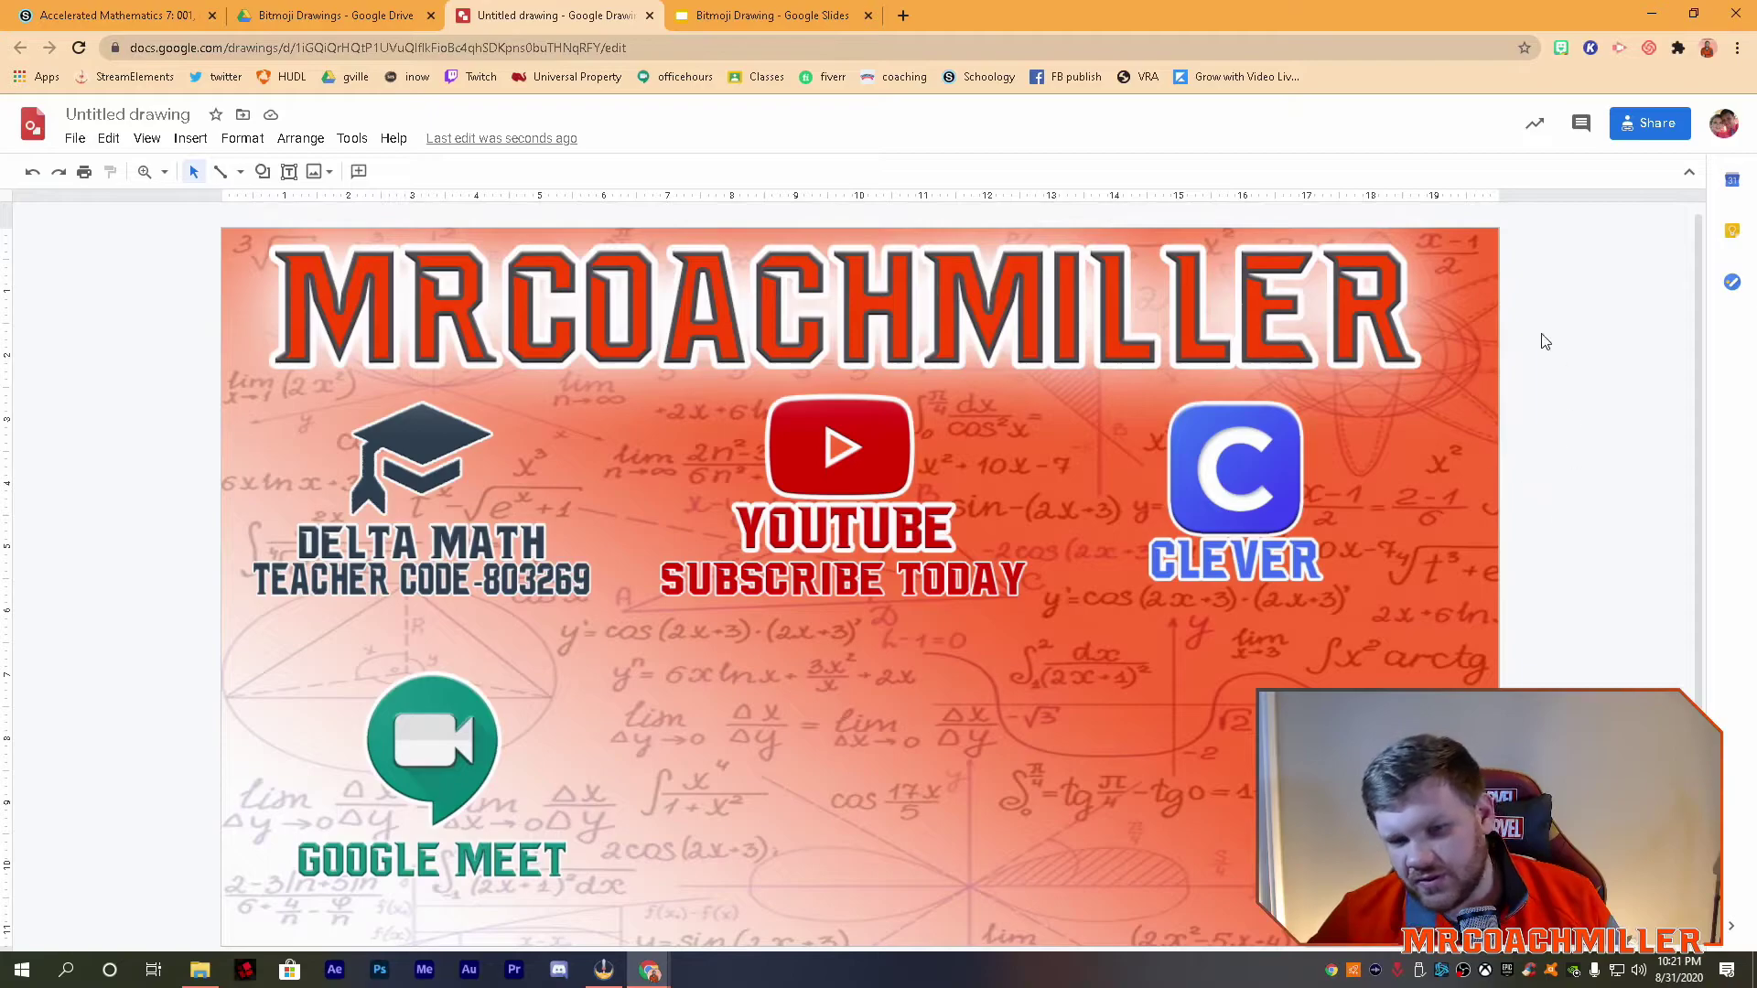
Undo the paste, paste the slide objects again, nudge them sideways and back, and cut them from the drawing
{"action": "key", "text": "ctrl+z"}
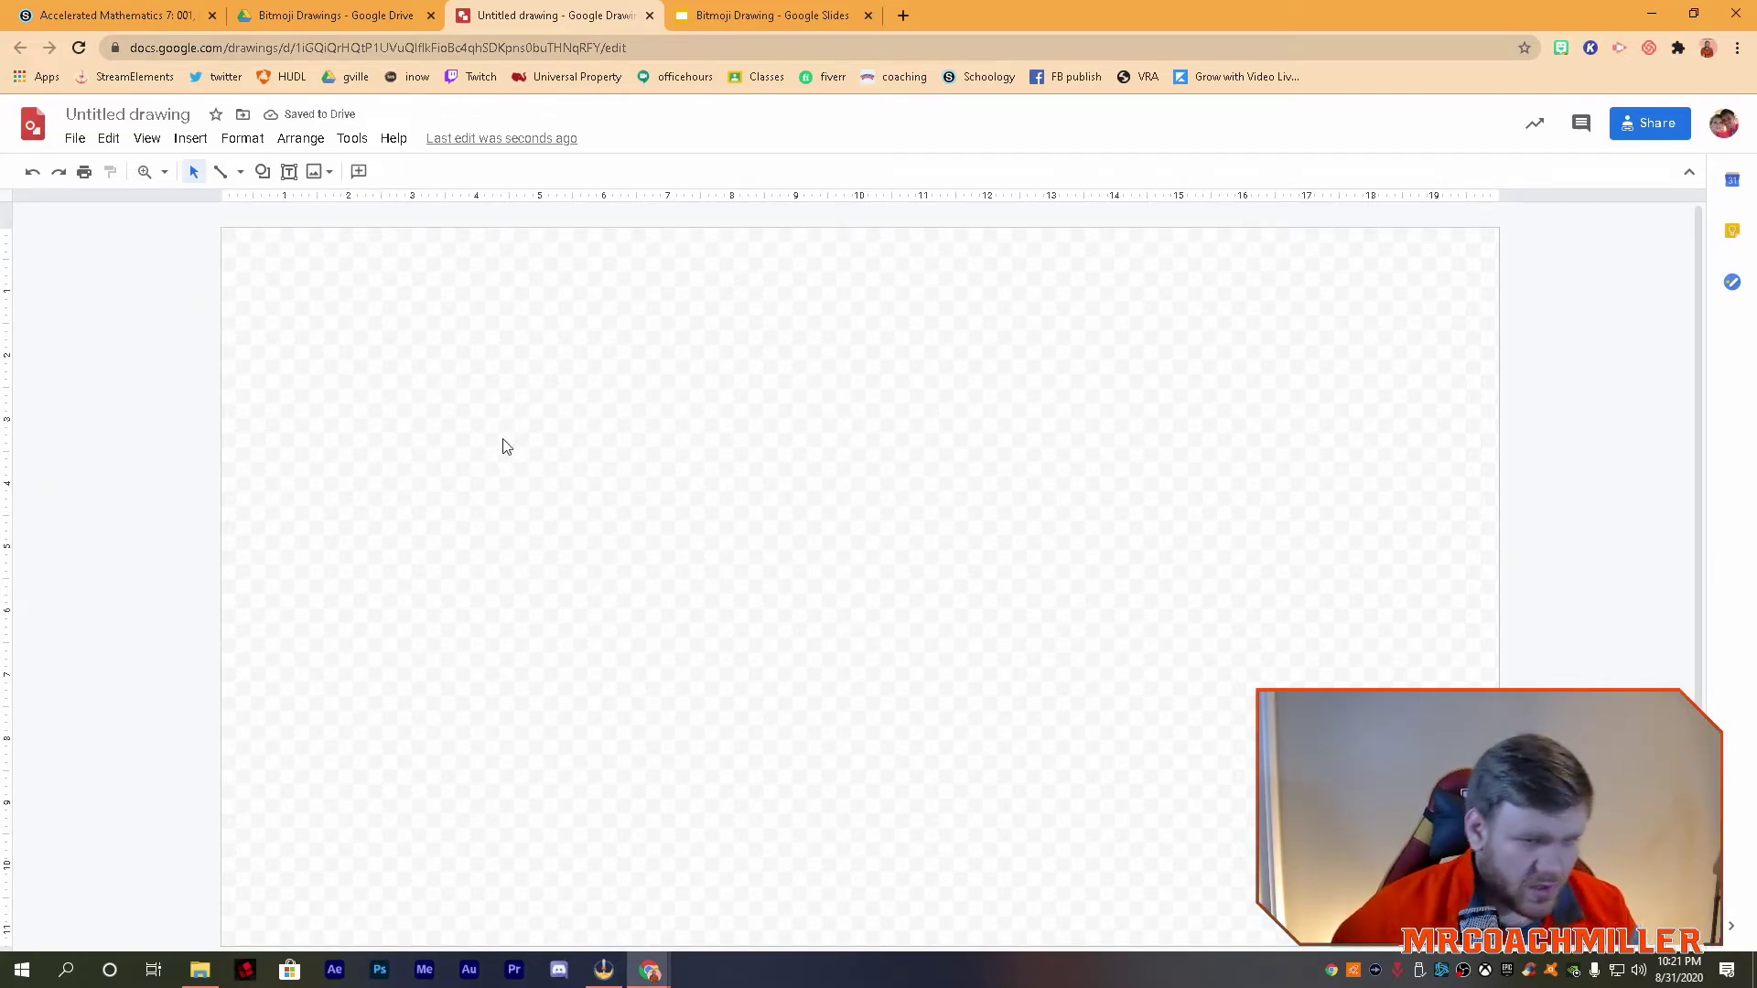
{"action": "key", "text": "ctrl+v"}
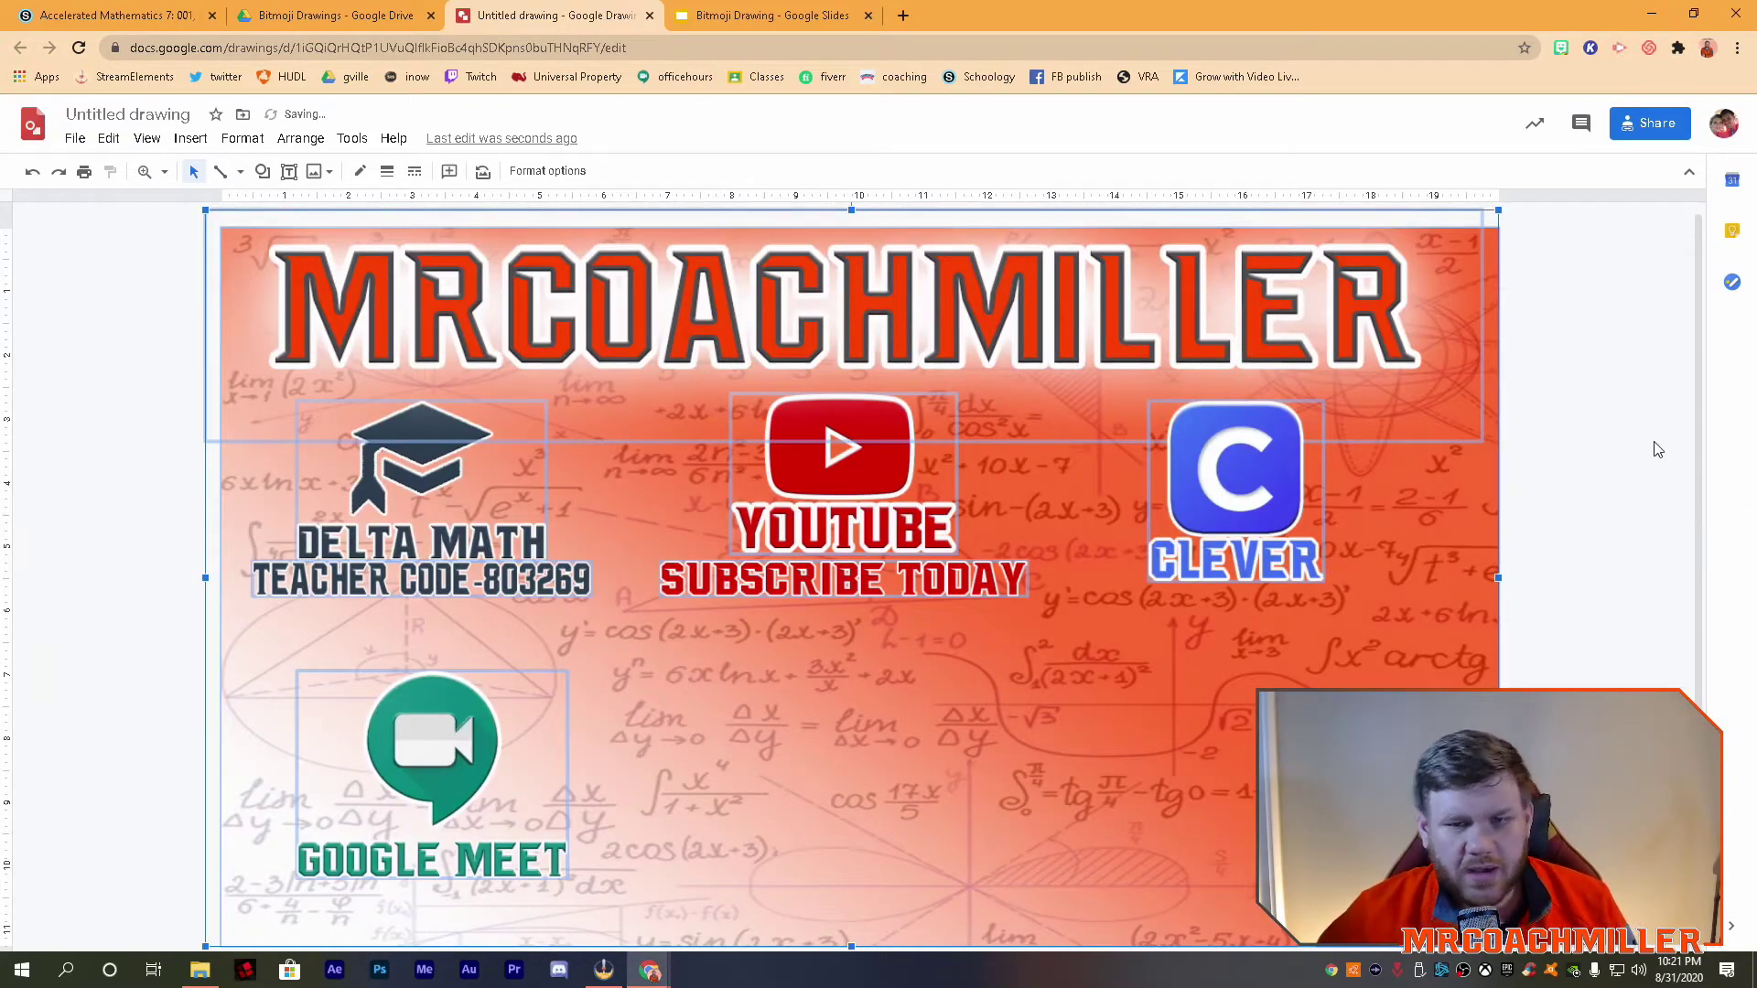
{"action": "key", "text": "Right"}
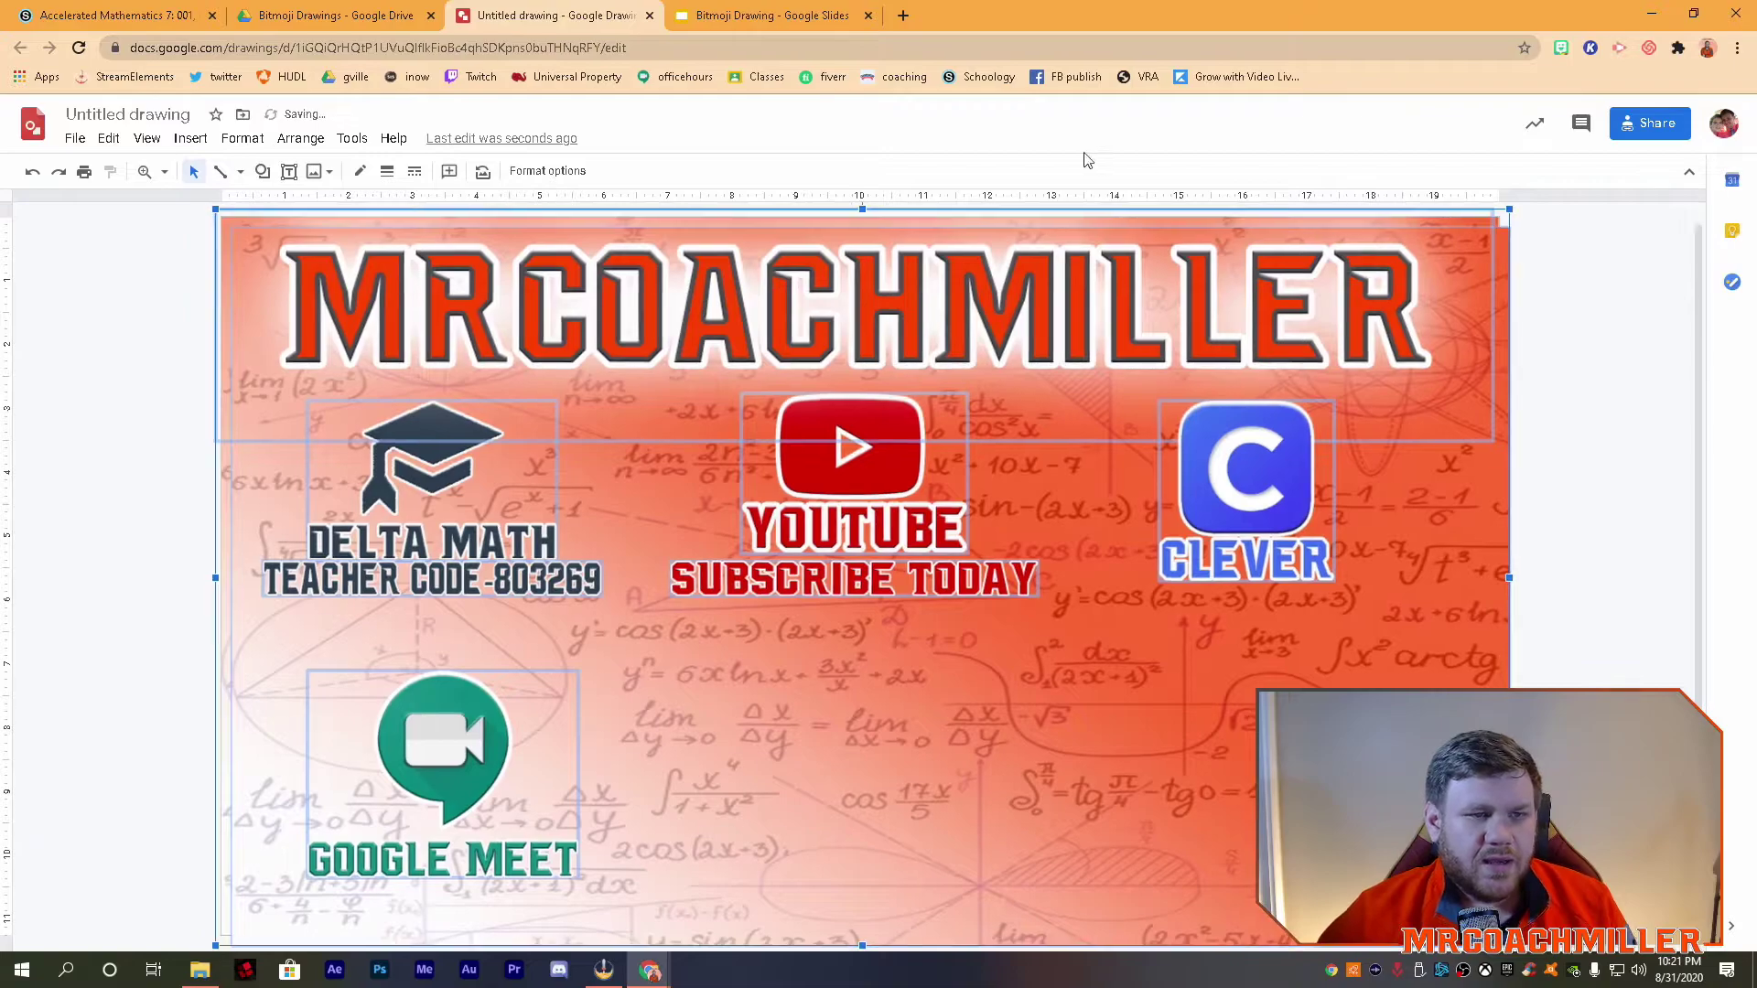
{"action": "key", "text": "Left"}
{"action": "key", "text": "ctrl+x"}
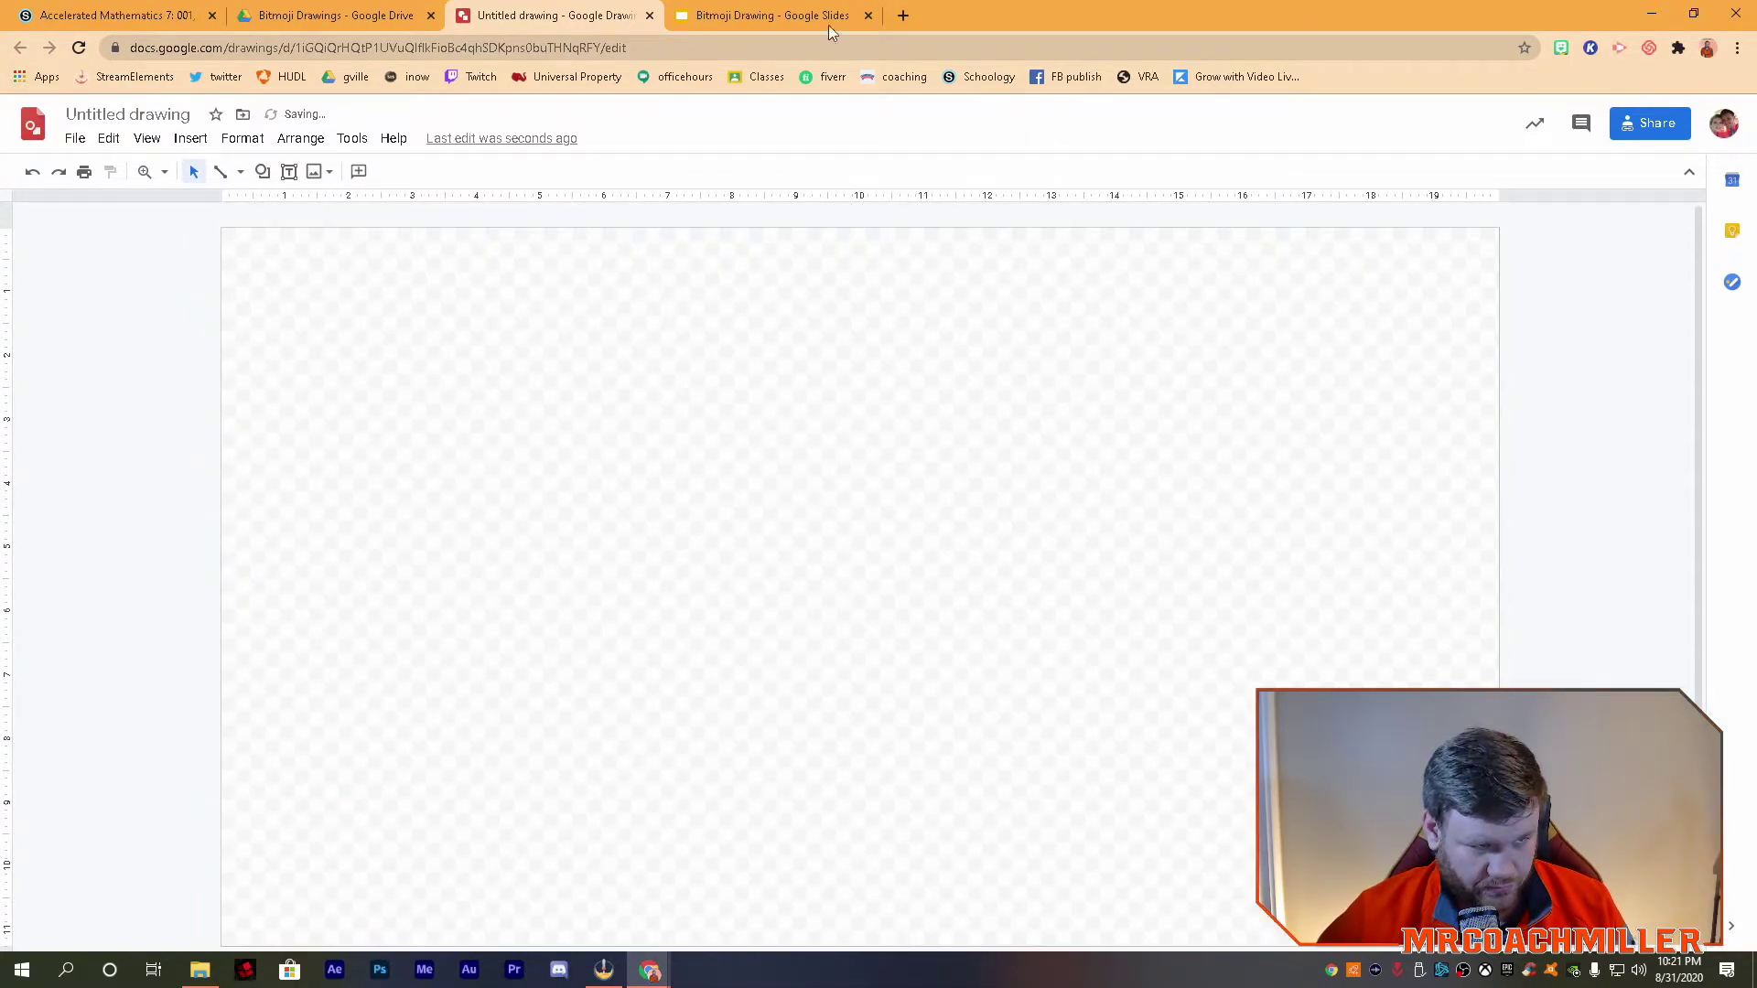
Delete the background image object from the slide in the Bitmoji Drawing presentation
{"action": "left_click", "coordinate": [754, 11]}
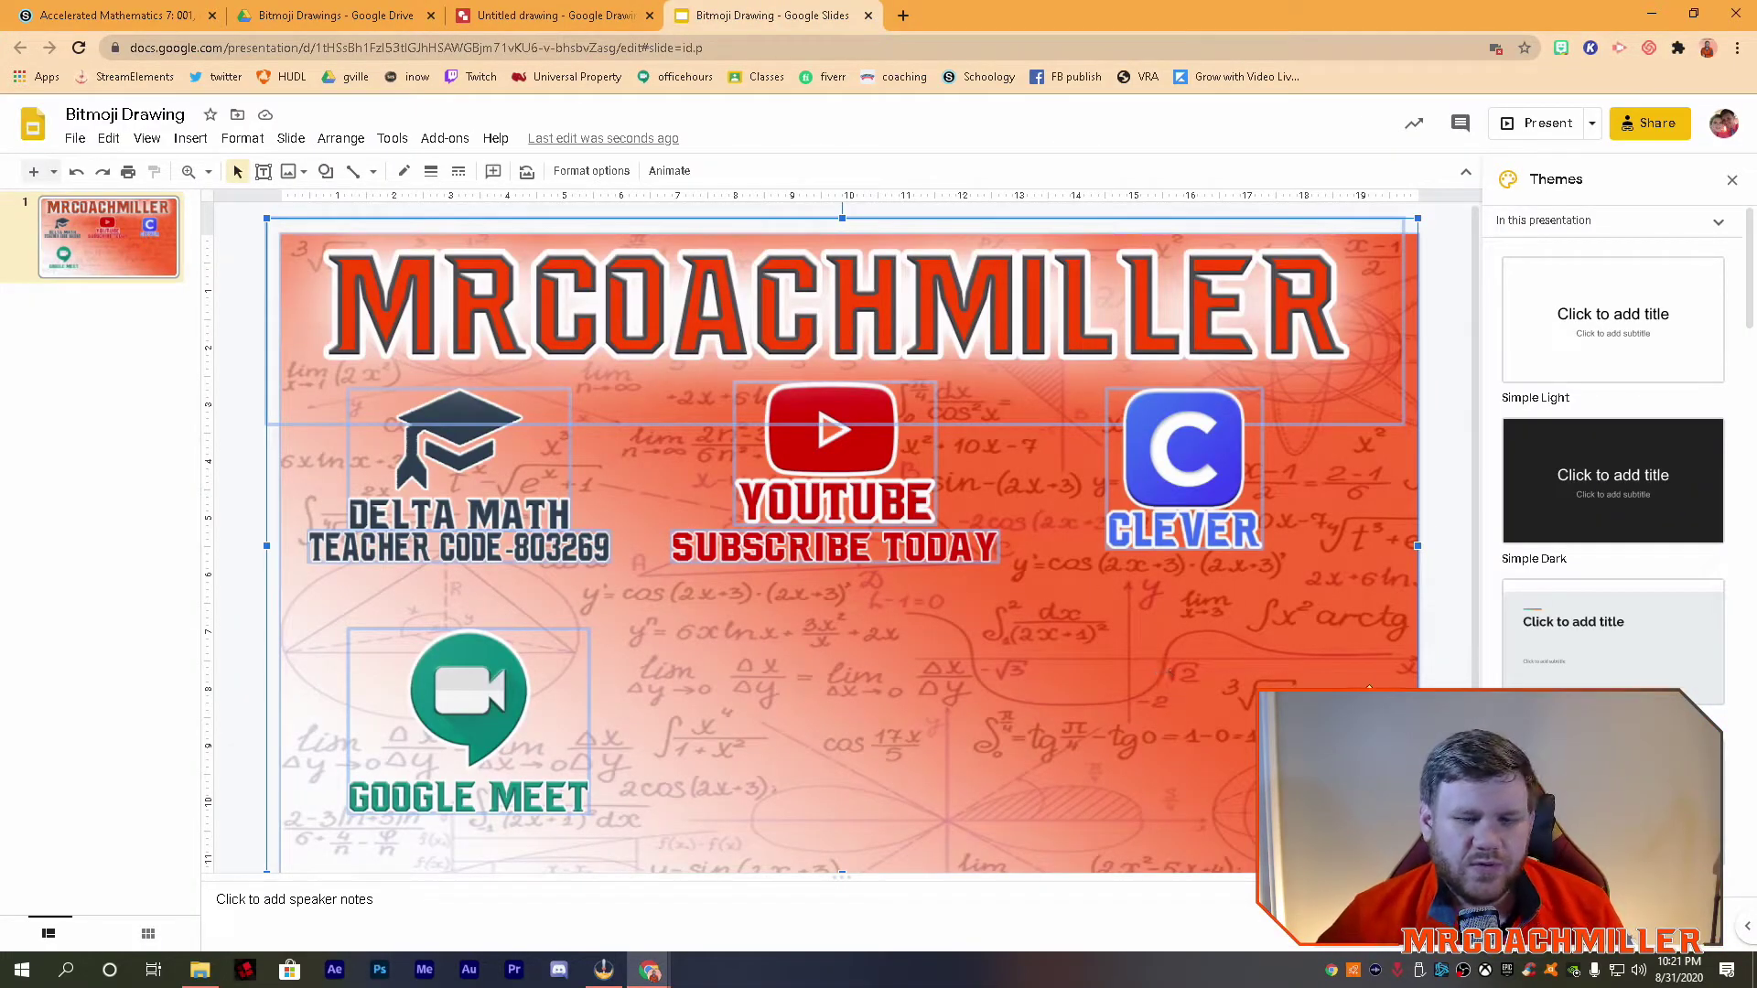
{"action": "left_click", "coordinate": [1409, 466]}
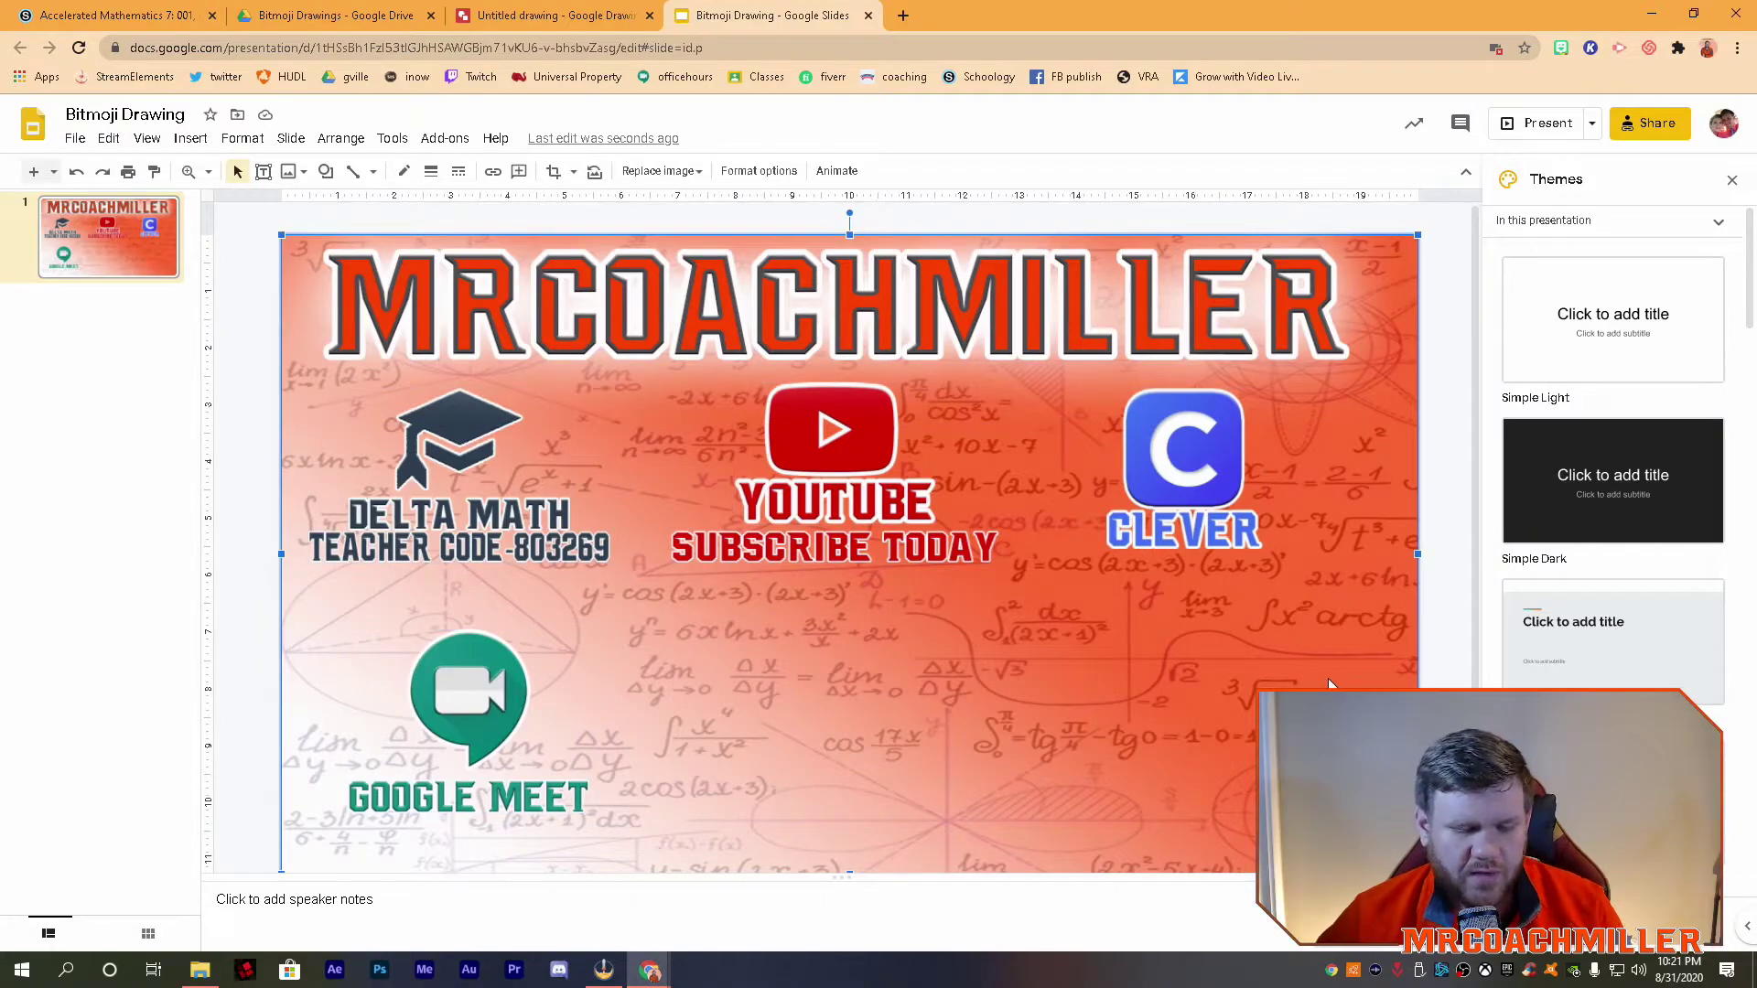
{"action": "key", "text": "Delete"}
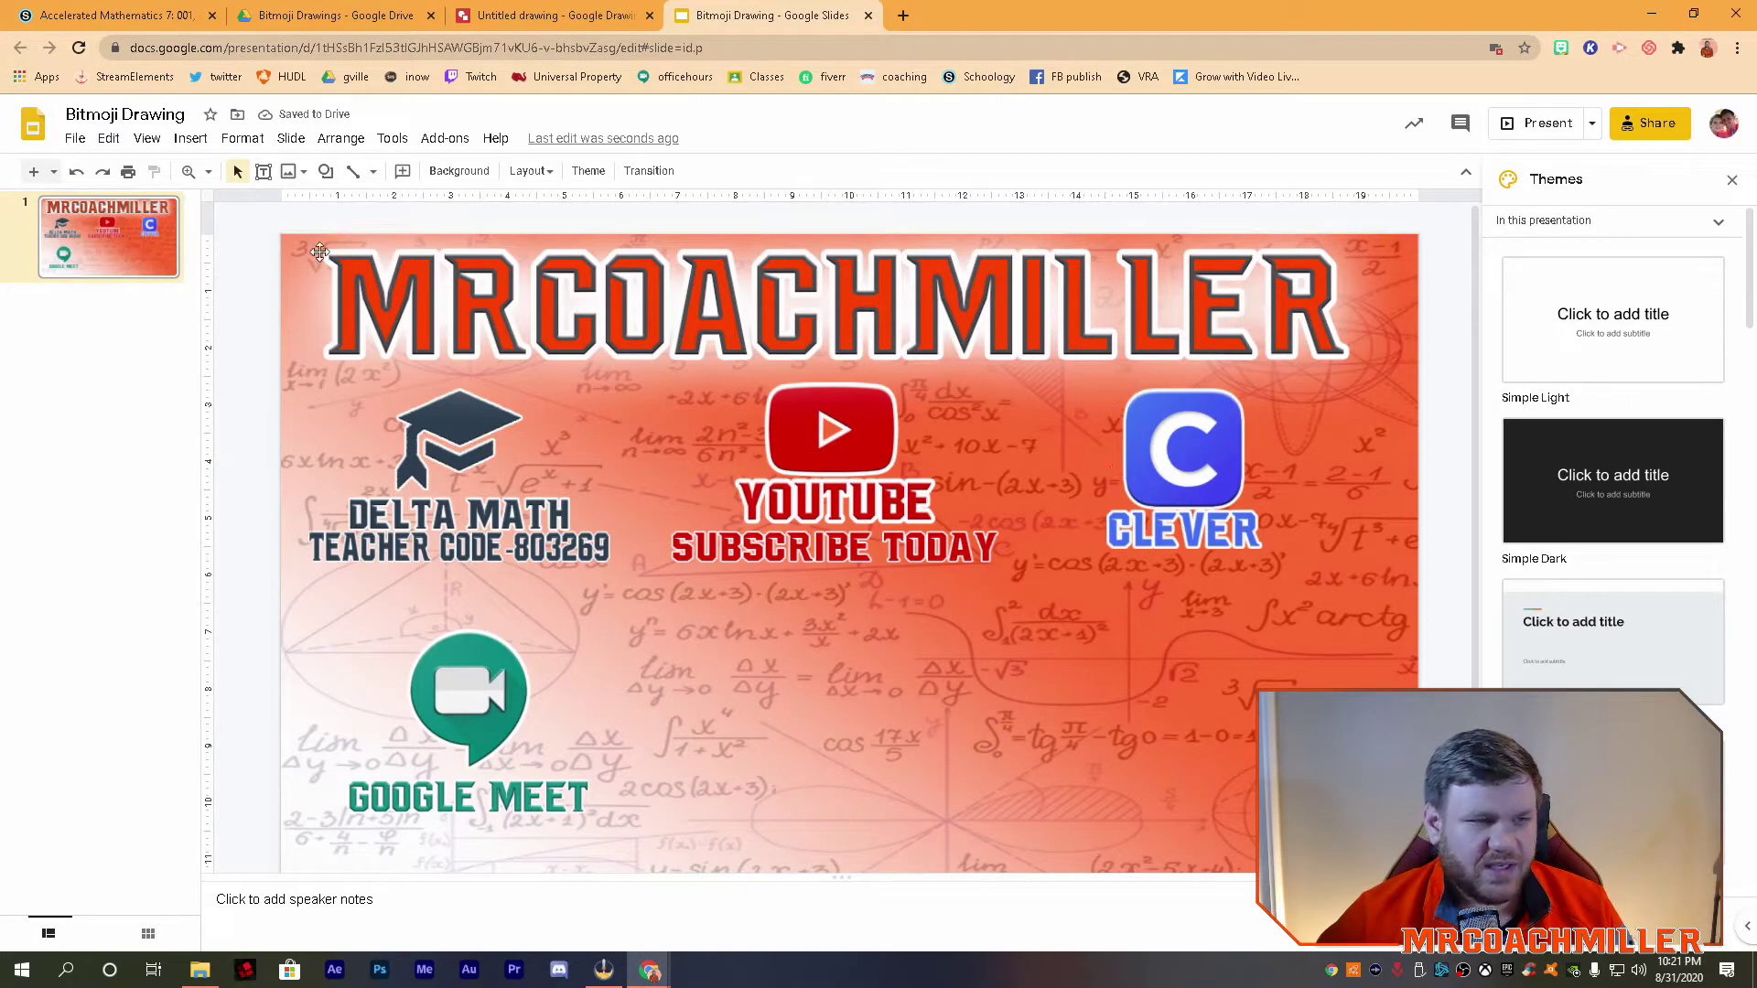
Copy the title, icons and captions from the slide into the untitled drawing without the background image
{"action": "left_click_drag", "start_coordinate": [253, 227], "coordinate": [1272, 871]}
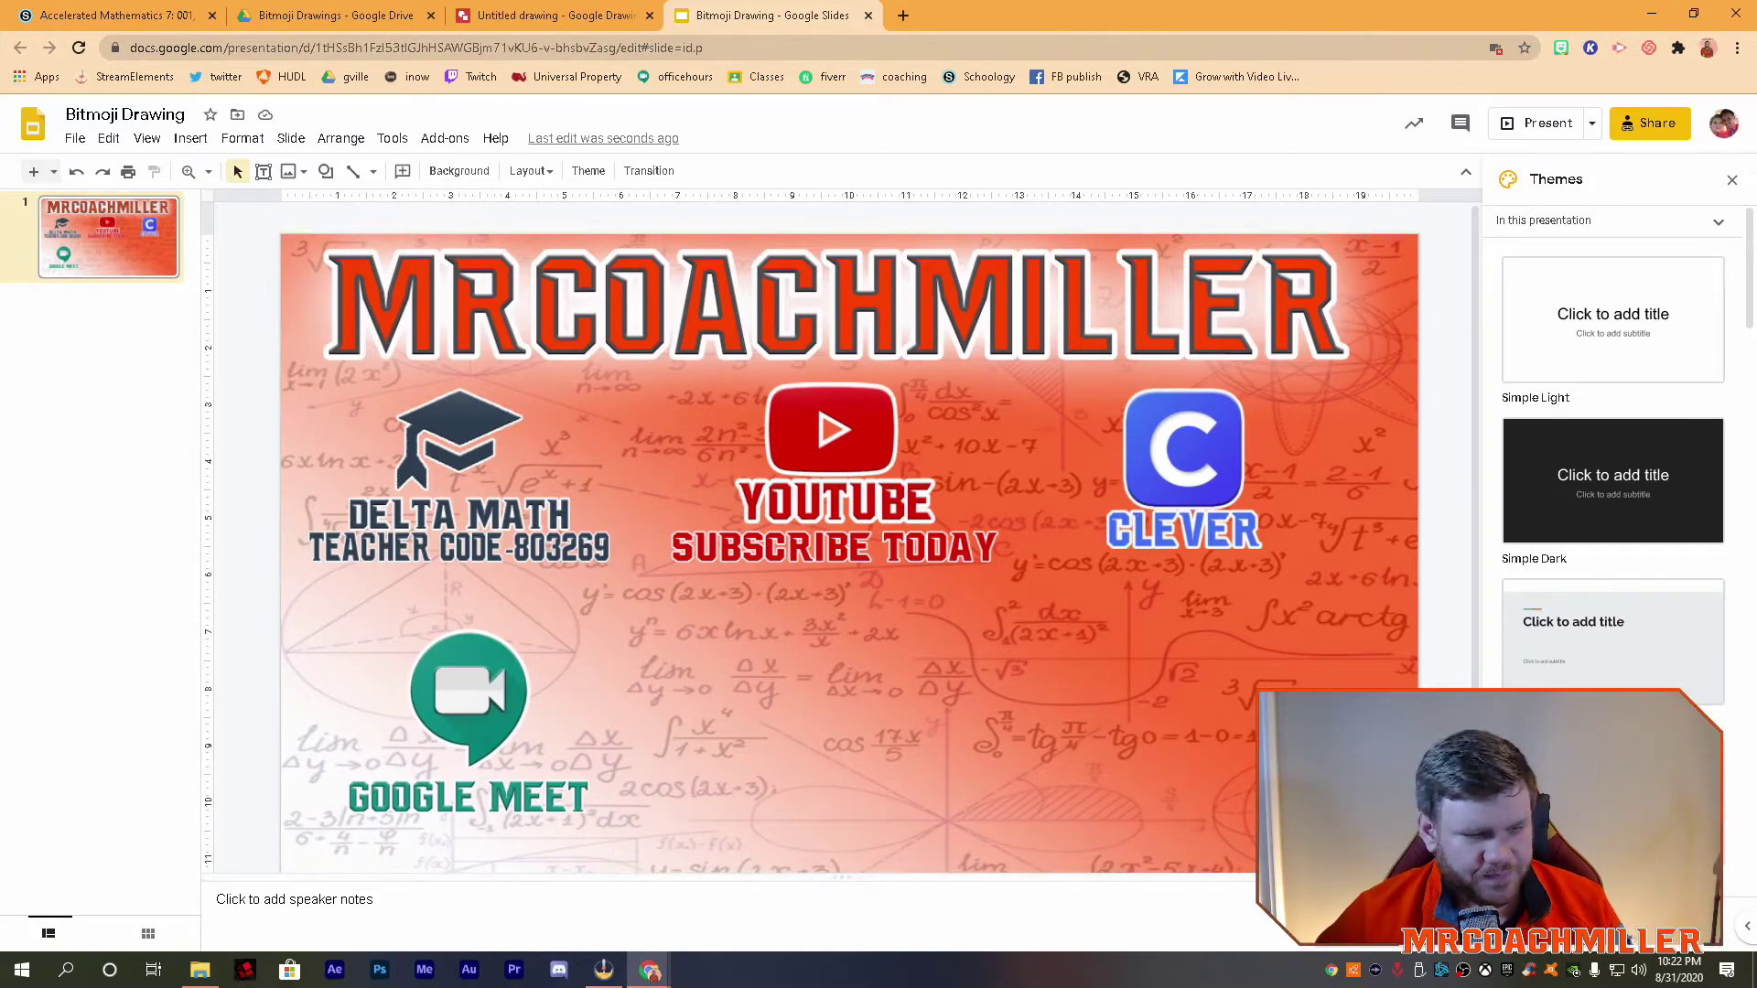
{"action": "left_click_drag", "start_coordinate": [257, 241], "coordinate": [1442, 871]}
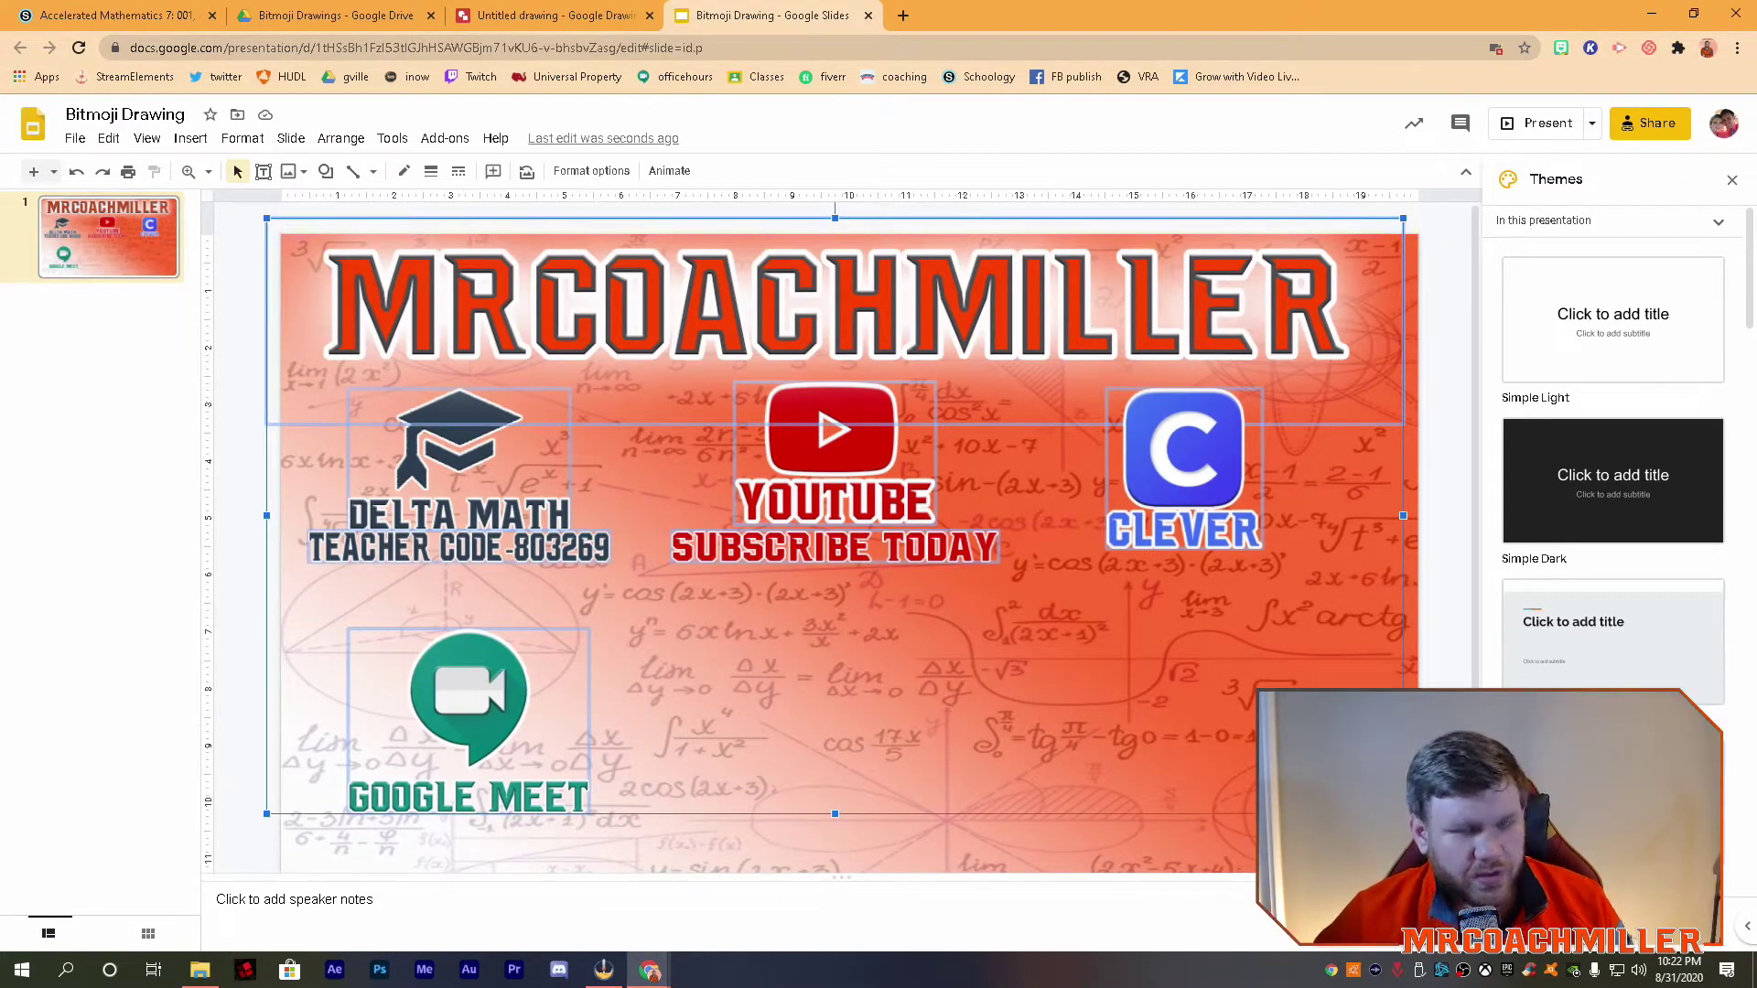
{"action": "left_click", "coordinate": [508, 16]}
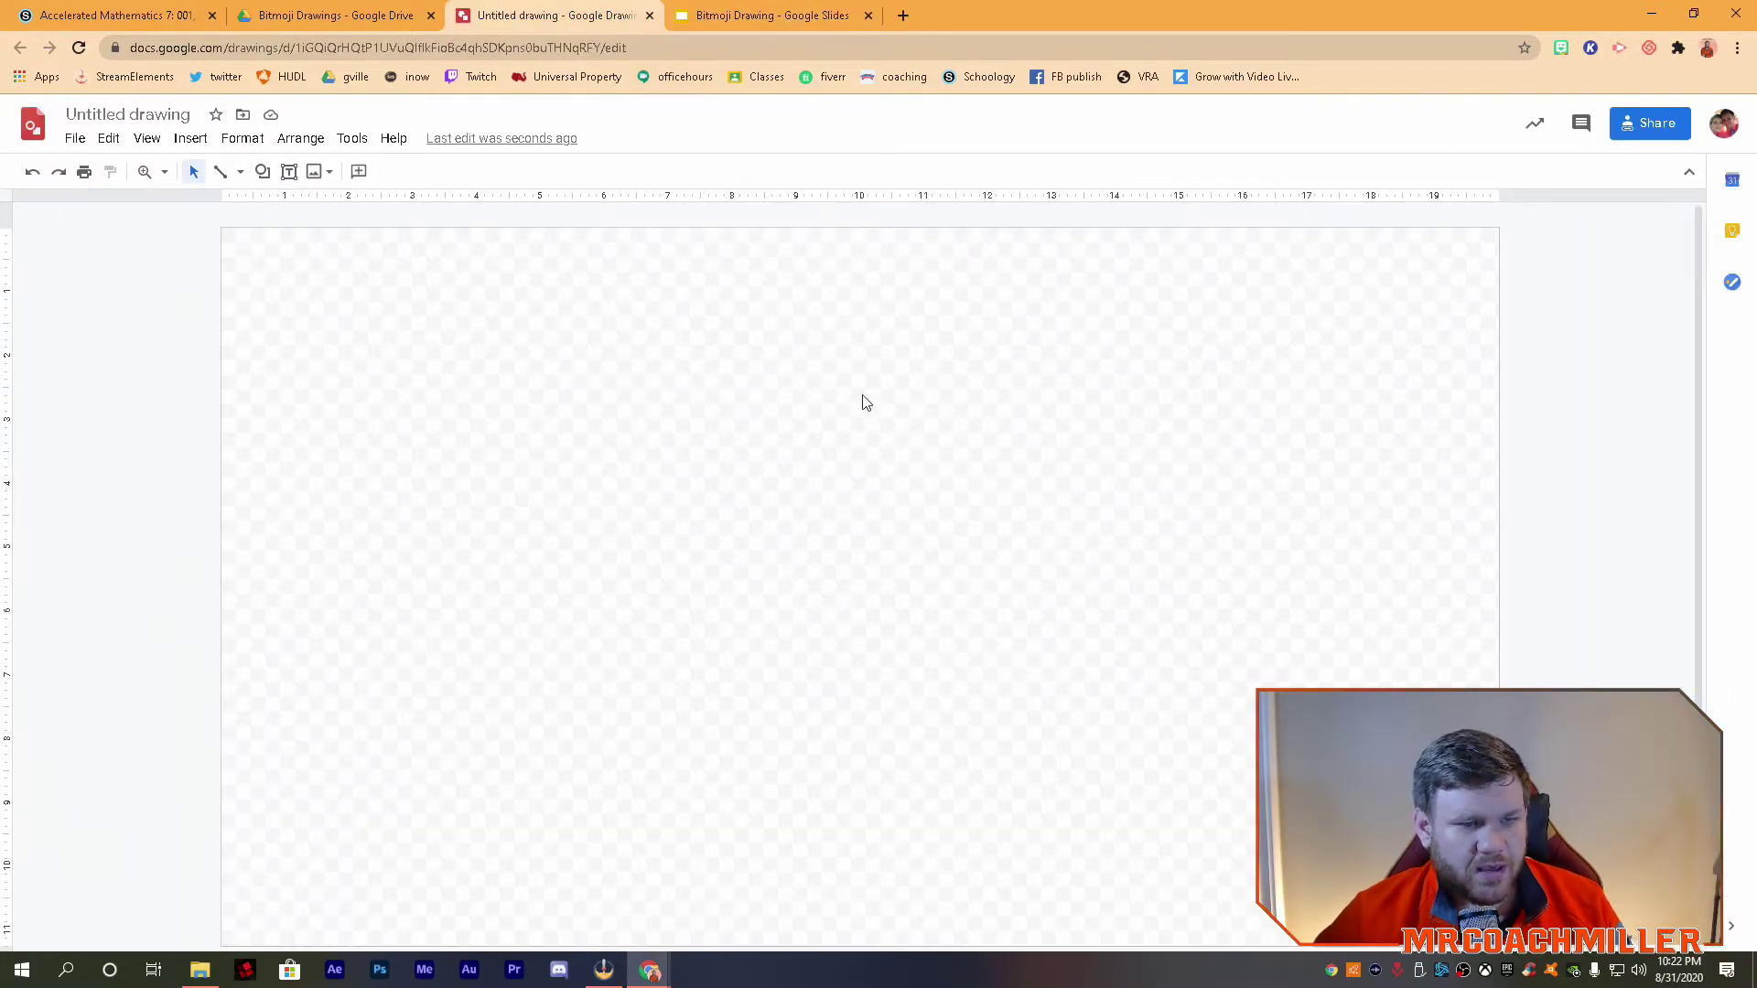
{"action": "key", "text": "ctrl+v"}
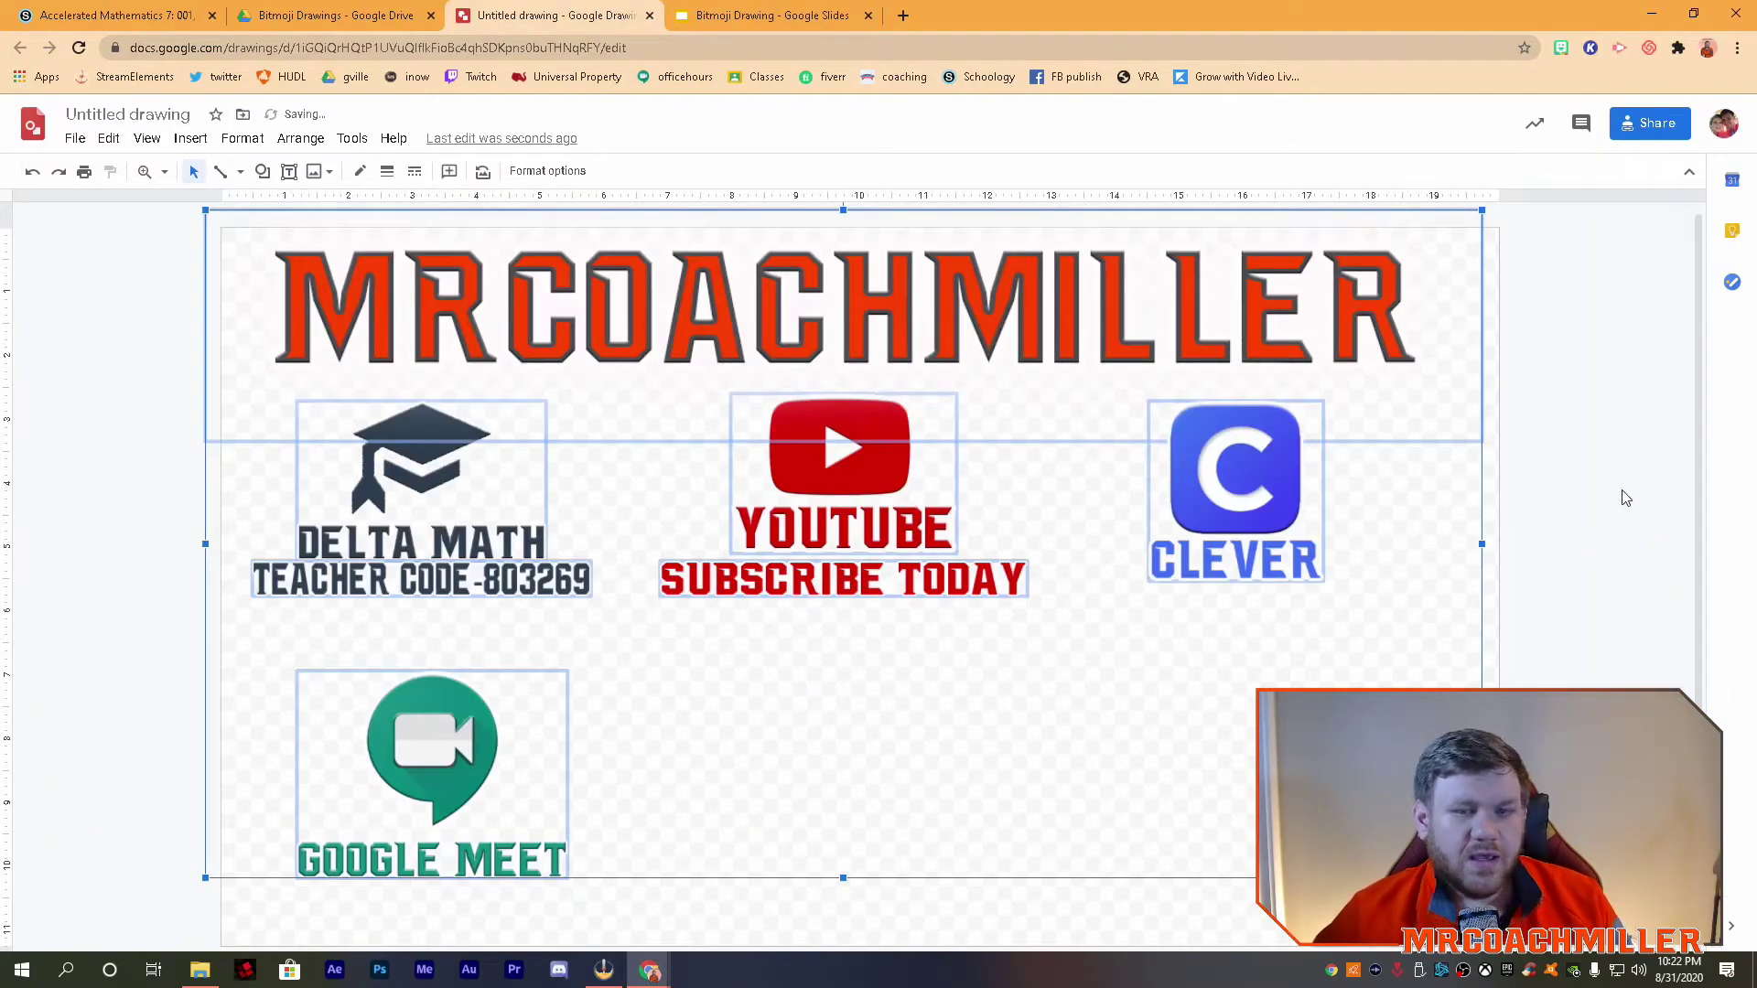